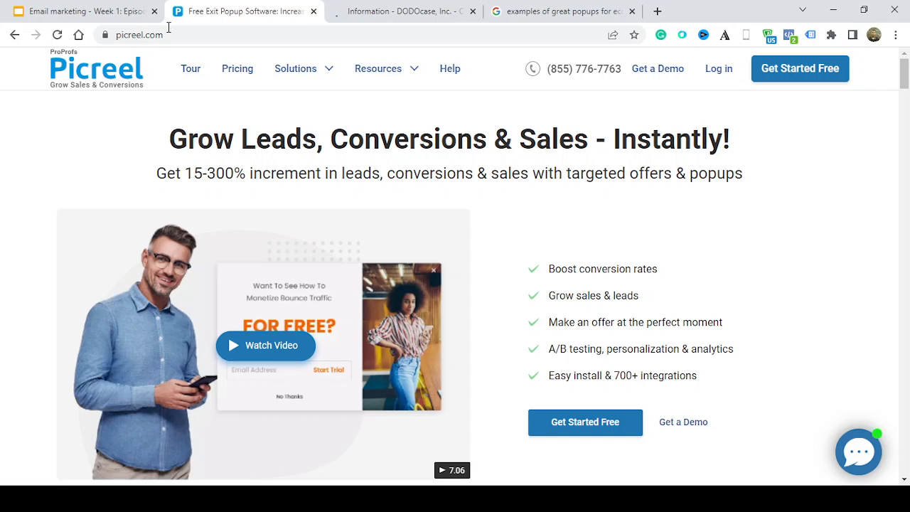
# Examine the Google image results for great ecommerce popup examples and check the DODOcase checkout page
pyautogui.click(545, 10)
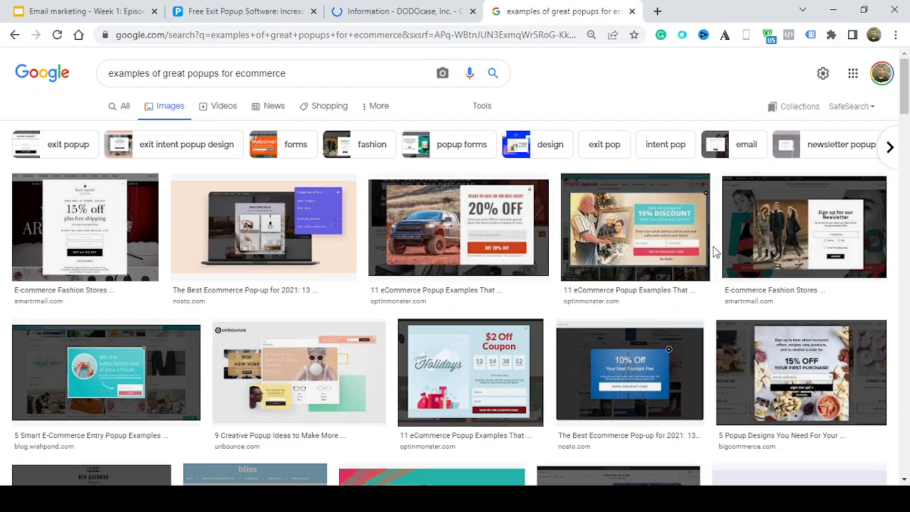
pyautogui.click(906, 186)
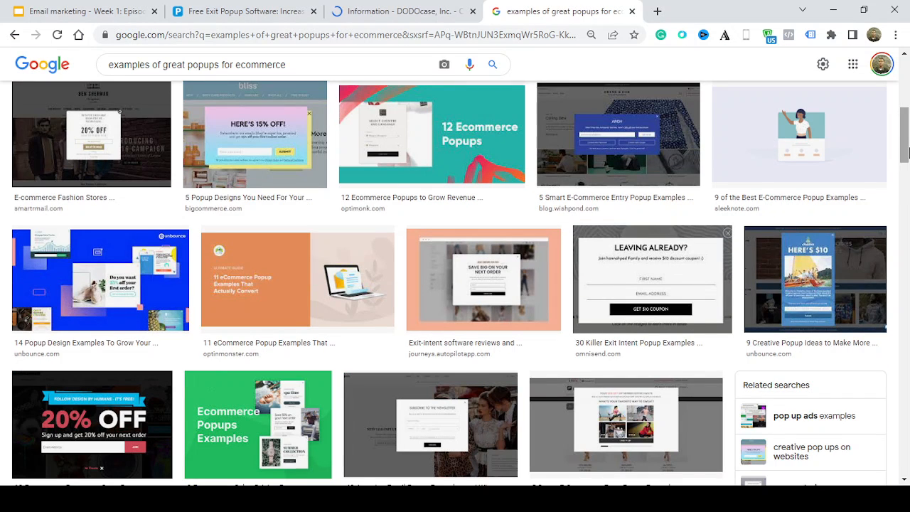
pyautogui.moveTo(902, 158); pyautogui.dragTo(904, 142)
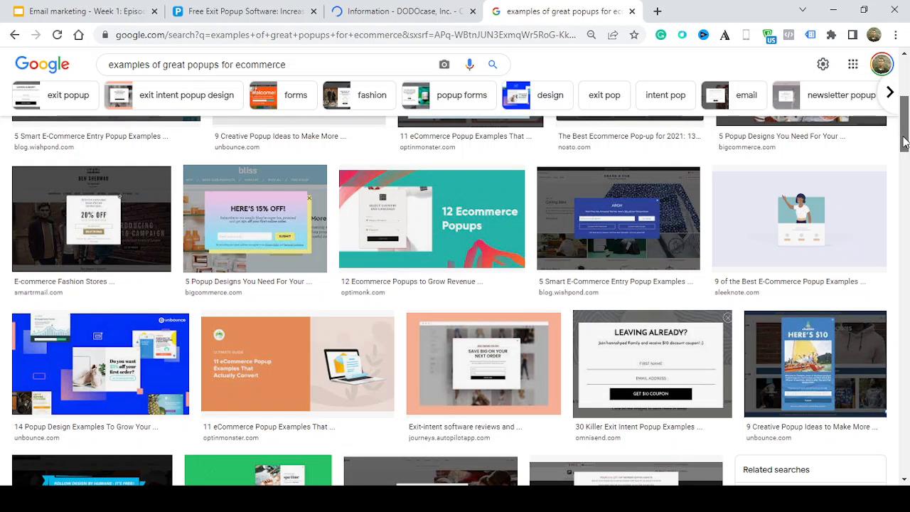
pyautogui.moveTo(904, 142); pyautogui.dragTo(901, 220)
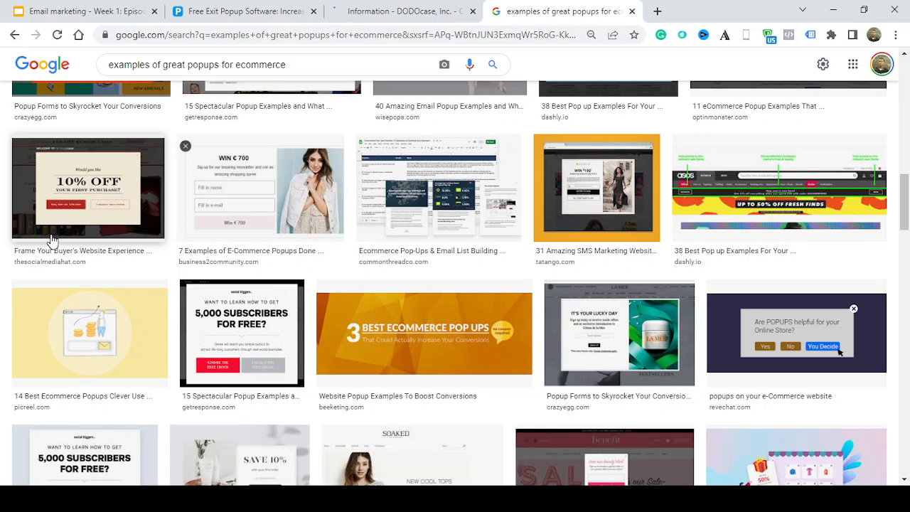
pyautogui.click(906, 115)
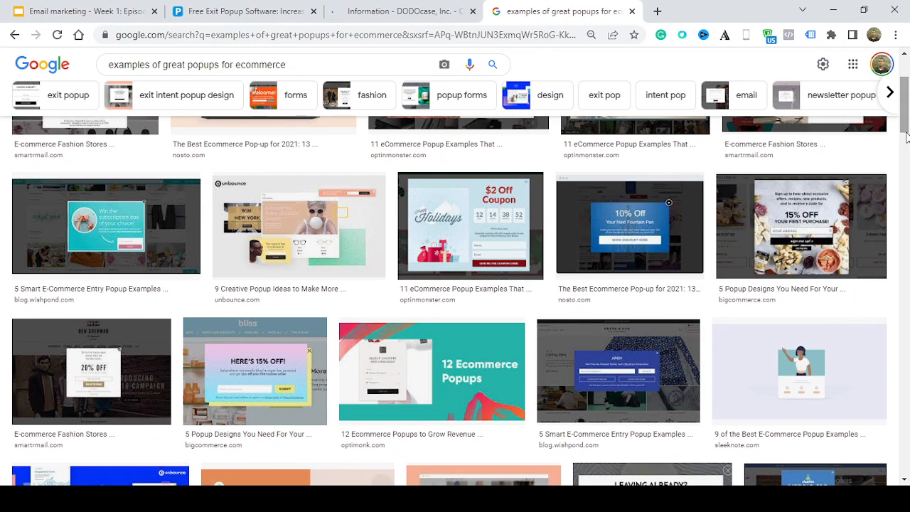
pyautogui.moveTo(904, 127); pyautogui.dragTo(892, 107)
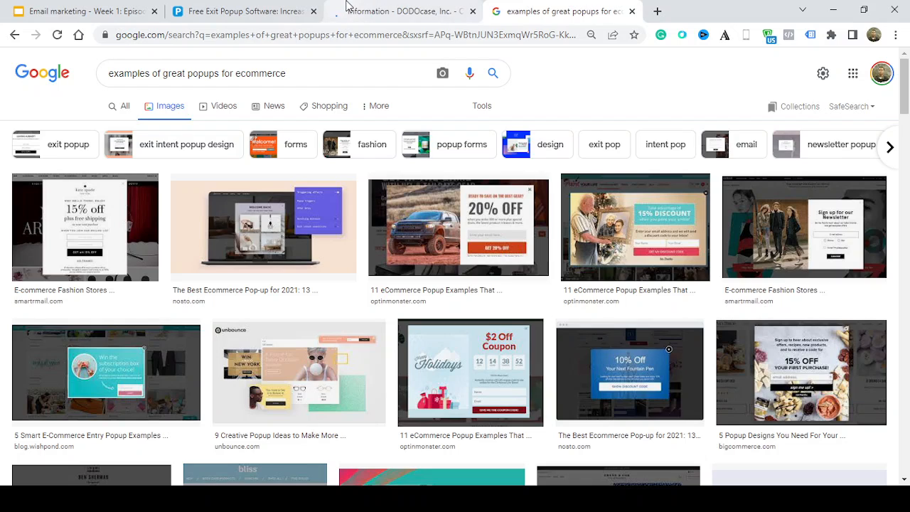
pyautogui.click(434, 12)
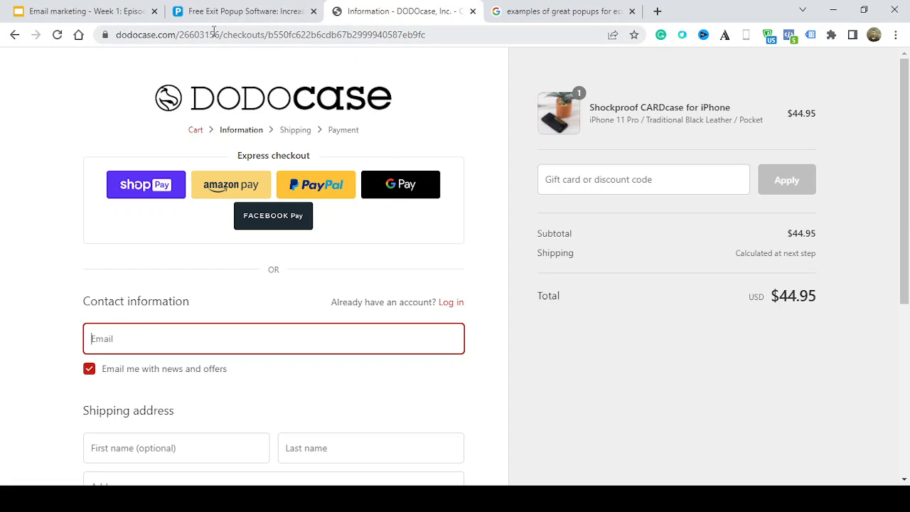
pyautogui.click(544, 22)
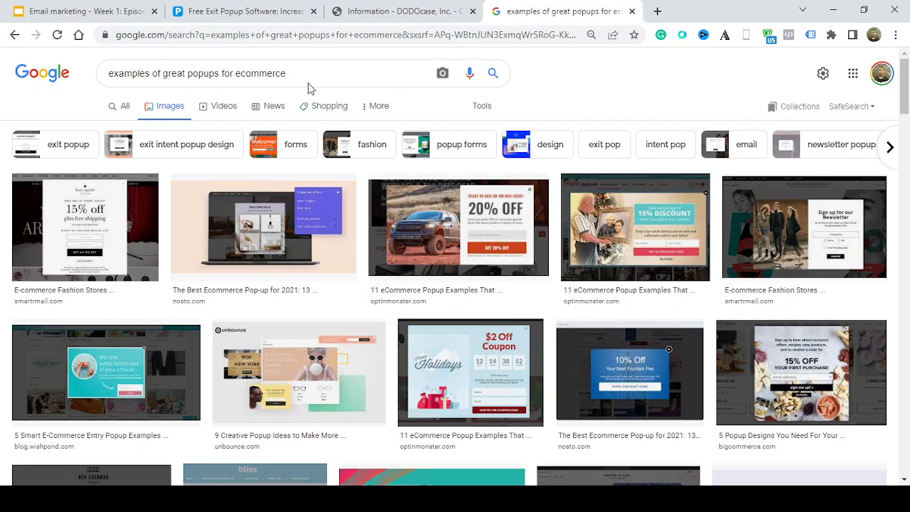
# Browse Picreel's featured popup designs and open the Coupon Code Popup template for customization
pyautogui.click(274, 13)
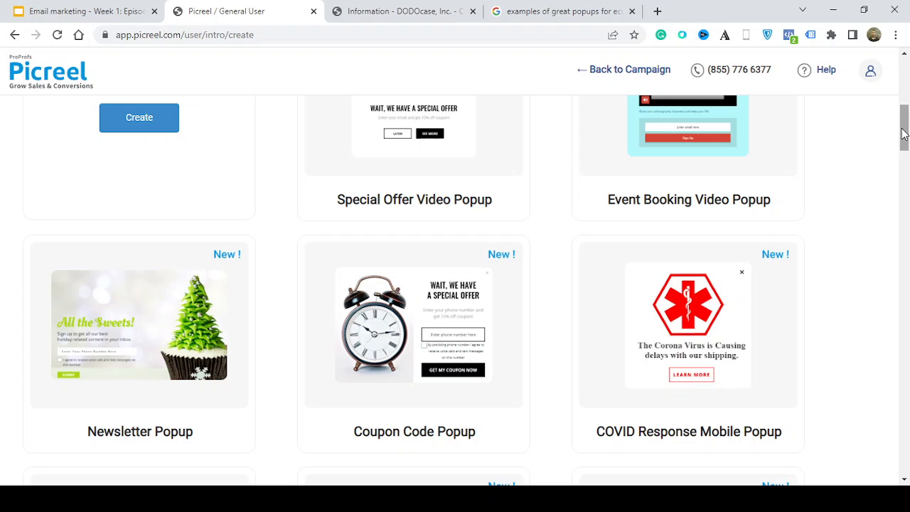
pyautogui.moveTo(903, 134); pyautogui.dragTo(879, 37)
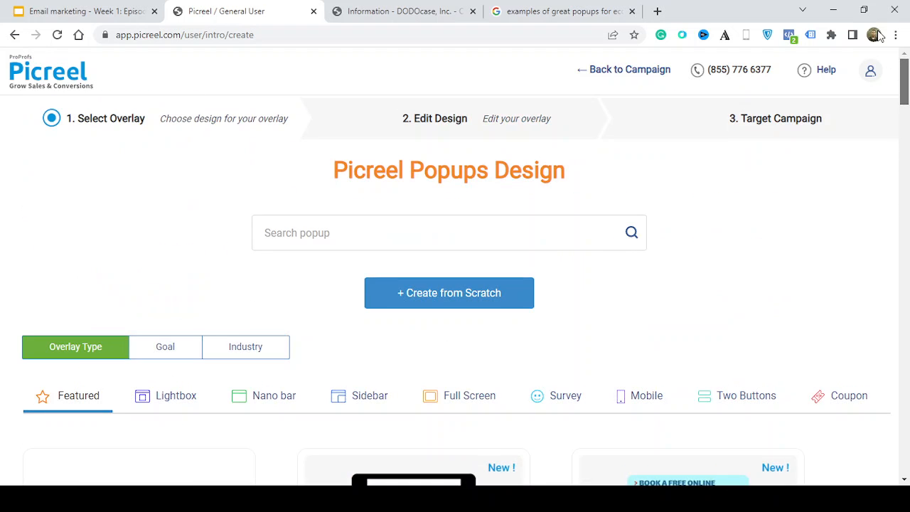
pyautogui.scroll(-1, 881, 85)
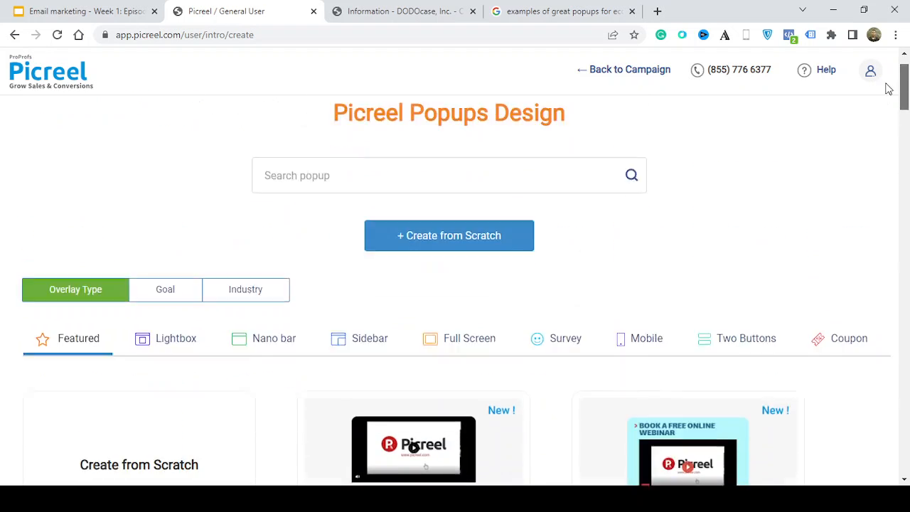
pyautogui.scroll(1, 888, 84)
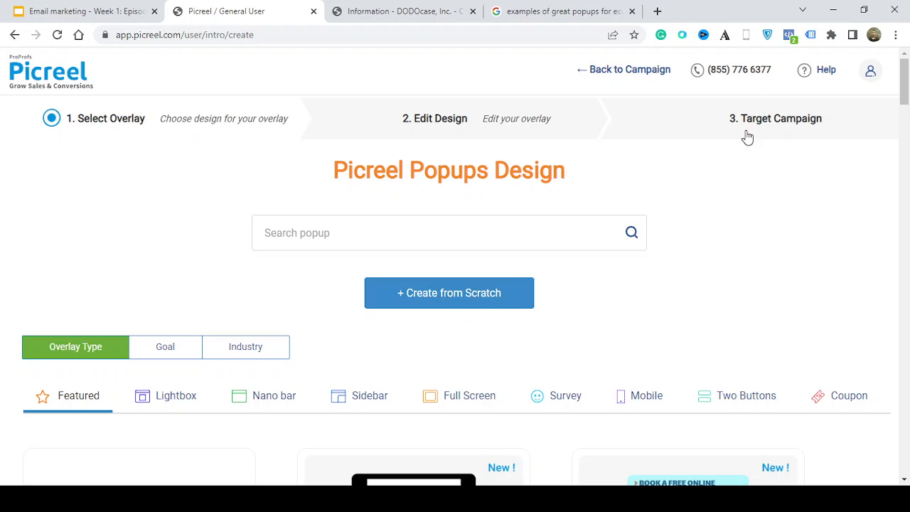
pyautogui.moveTo(903, 76); pyautogui.dragTo(901, 92)
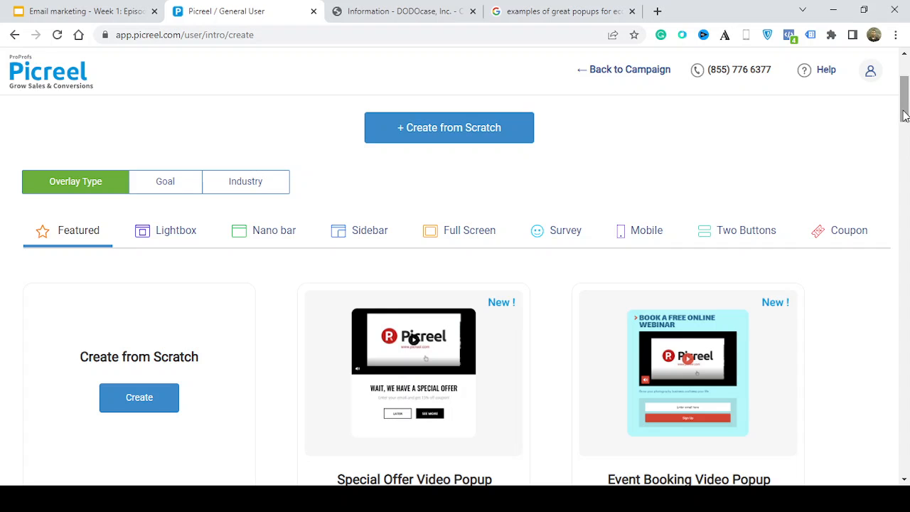
pyautogui.moveTo(903, 114); pyautogui.dragTo(902, 159)
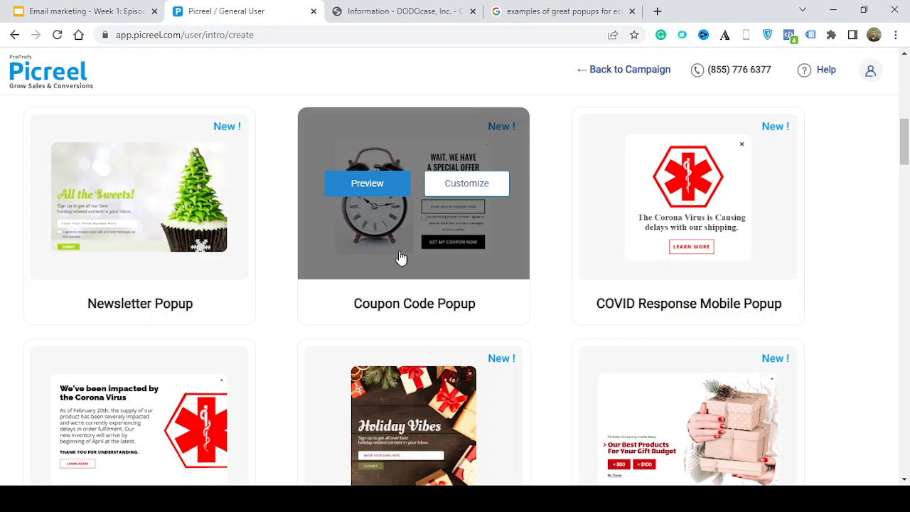
pyautogui.click(453, 197)
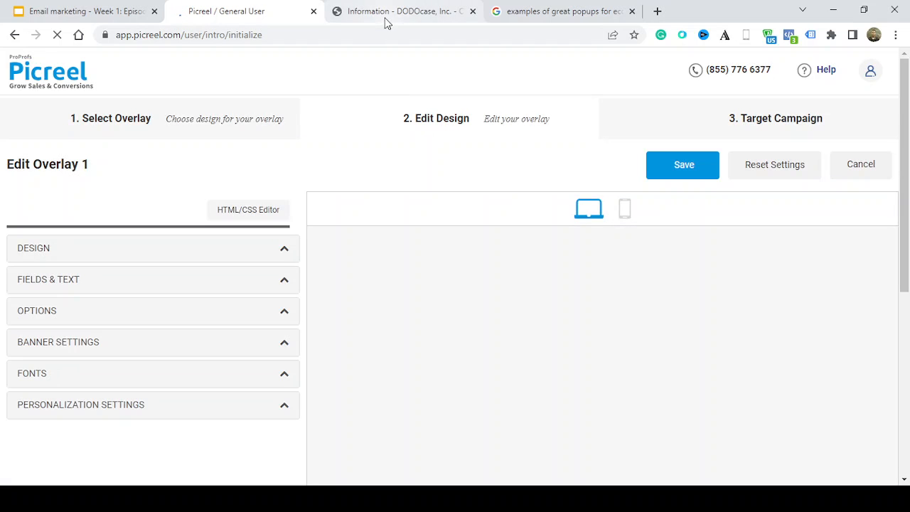
# Load the dodocase.com home page in place of the checkout page and return to the Picreel overlay editor
pyautogui.click(386, 14)
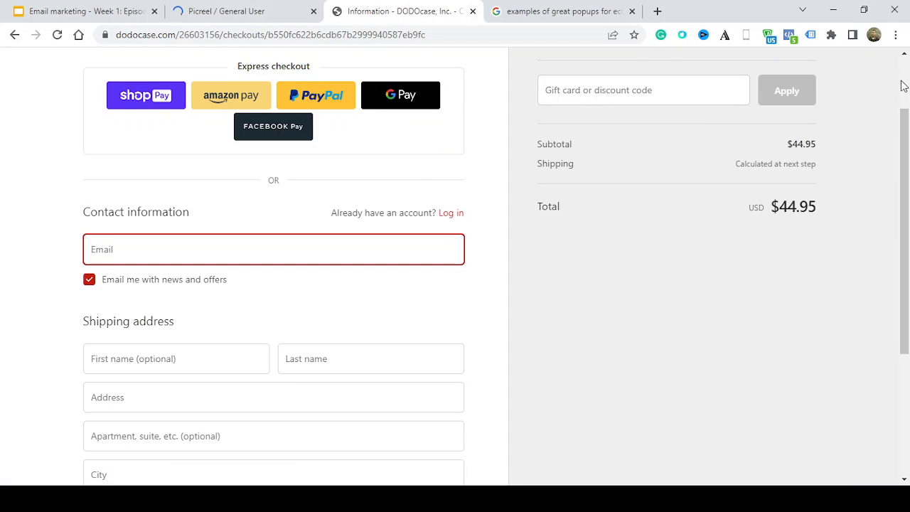
pyautogui.scroll(2, 902, 86)
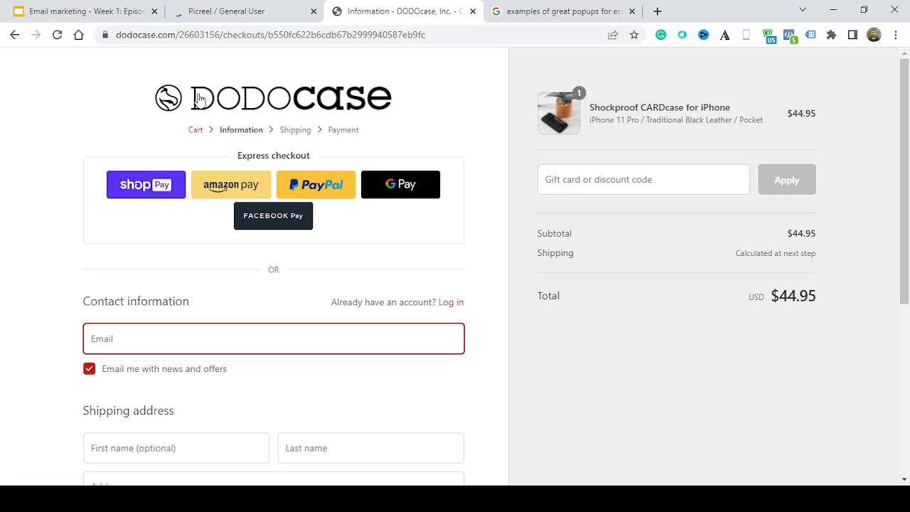
pyautogui.moveTo(424, 34); pyautogui.dragTo(197, 34)
pyautogui.press('BackSpace')
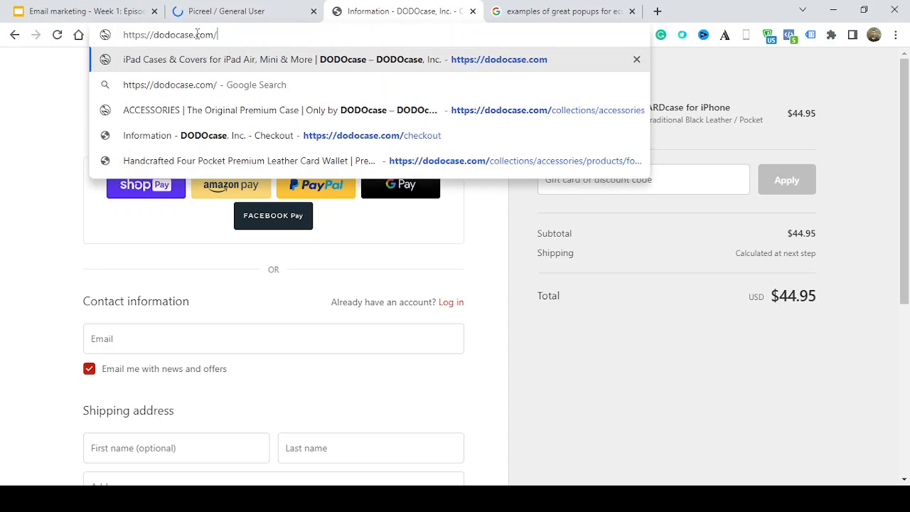
pyautogui.press('Return')
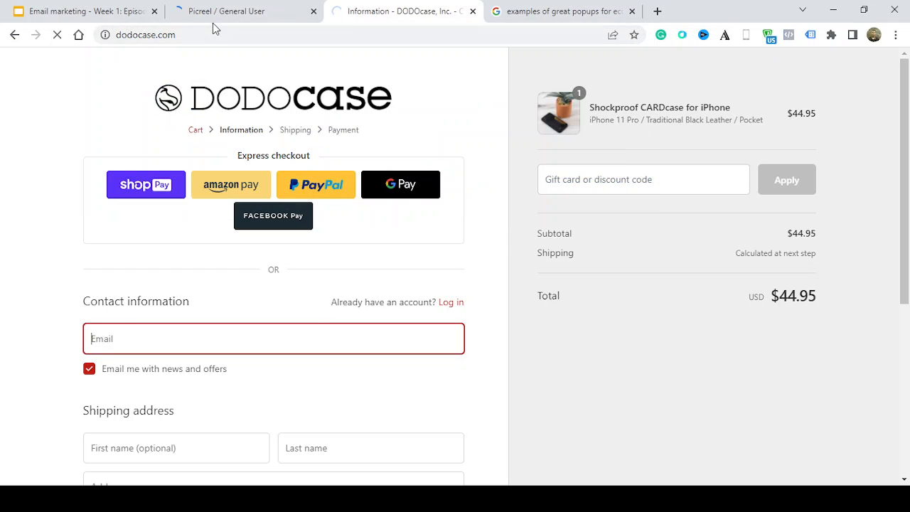
pyautogui.click(213, 22)
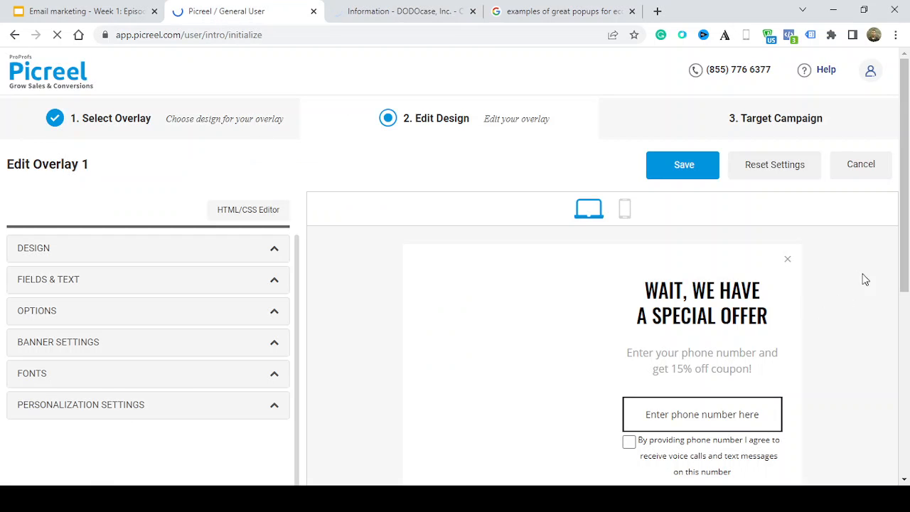
pyautogui.moveTo(907, 263); pyautogui.dragTo(907, 325)
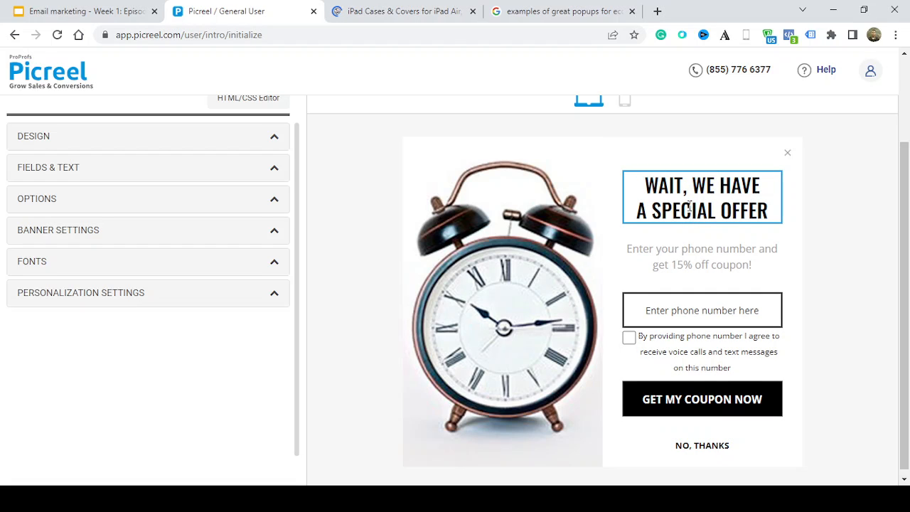
pyautogui.hotkey('ctrl', 'a')
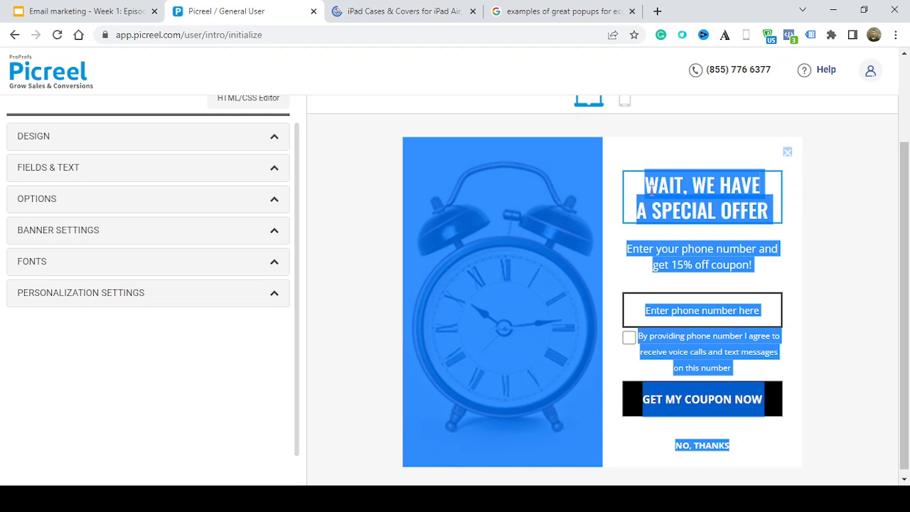
pyautogui.click(651, 187)
pyautogui.moveTo(650, 189); pyautogui.dragTo(775, 214)
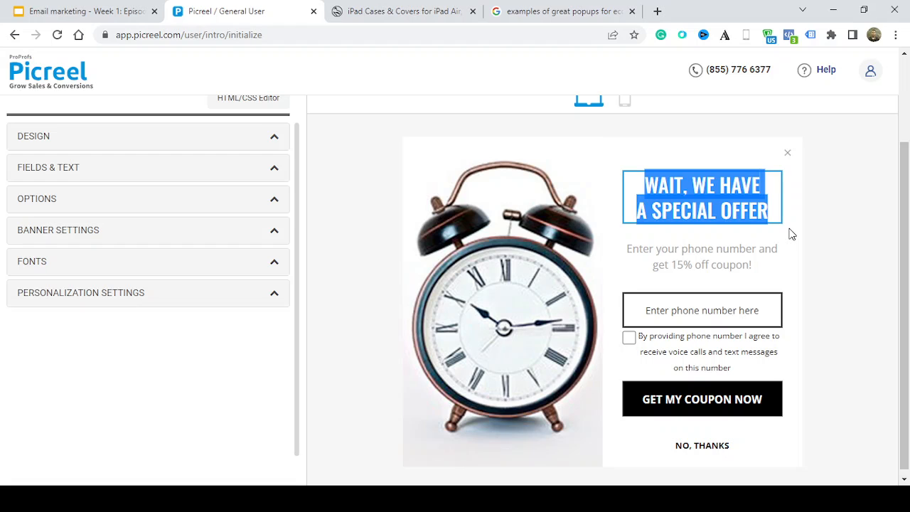
pyautogui.click(742, 204)
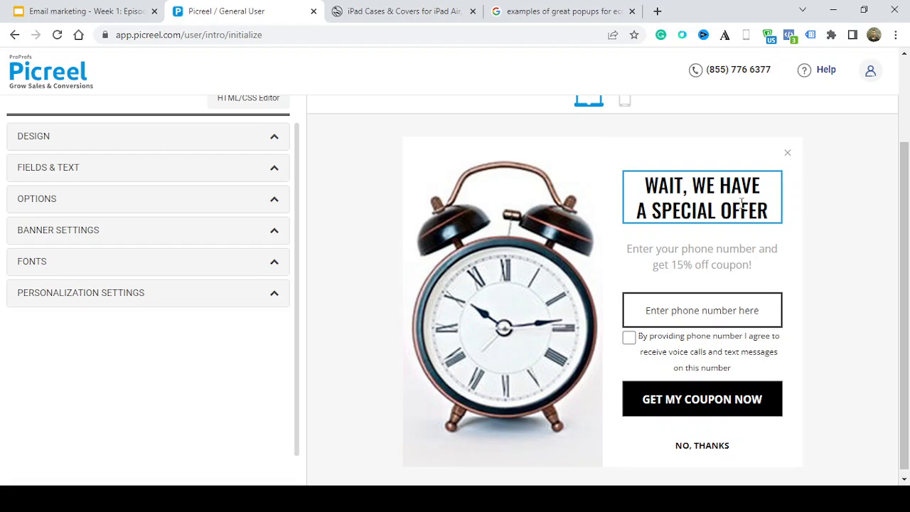
pyautogui.click(768, 212)
pyautogui.moveTo(768, 212); pyautogui.dragTo(645, 179)
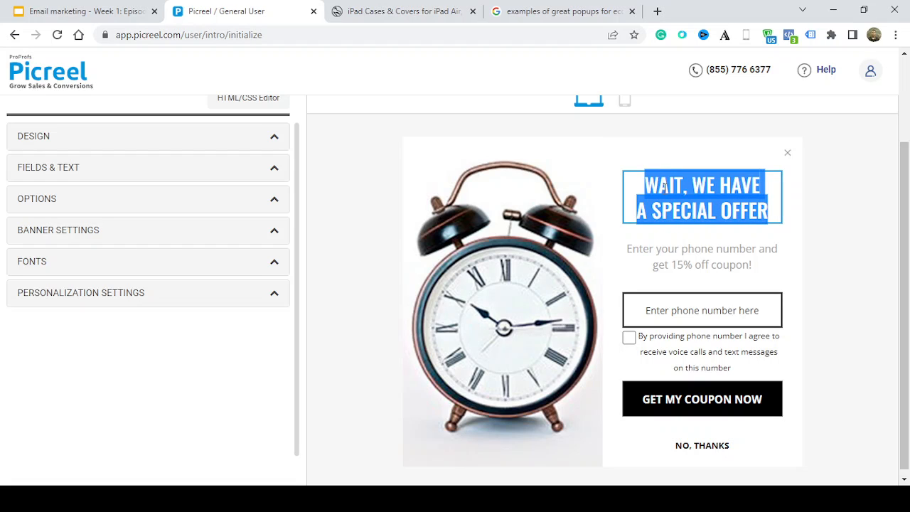
pyautogui.click(732, 213)
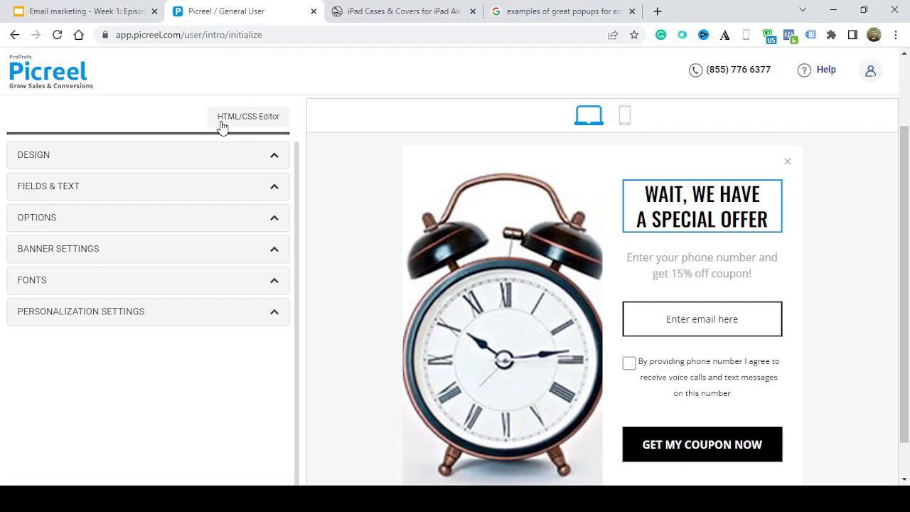
# Open the overlay's Design settings and review the DODOcase home page's colors for reference
pyautogui.click(275, 158)
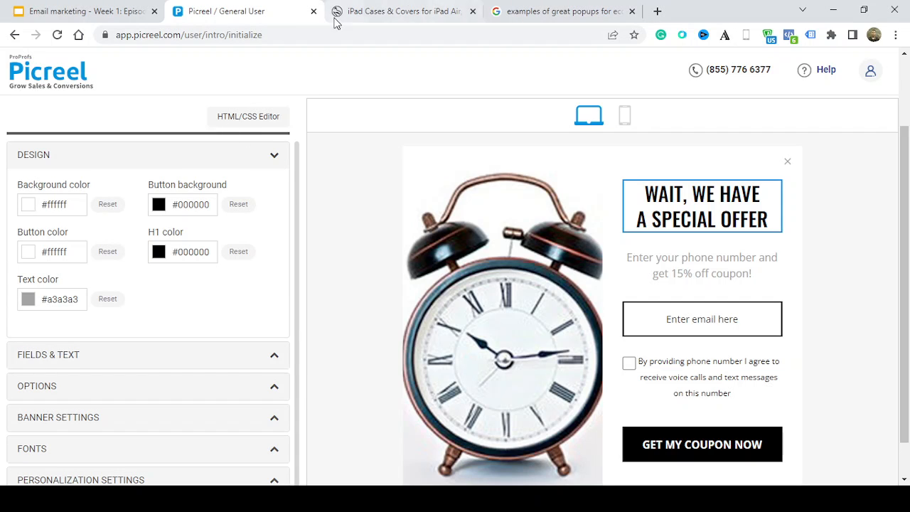
pyautogui.click(408, 10)
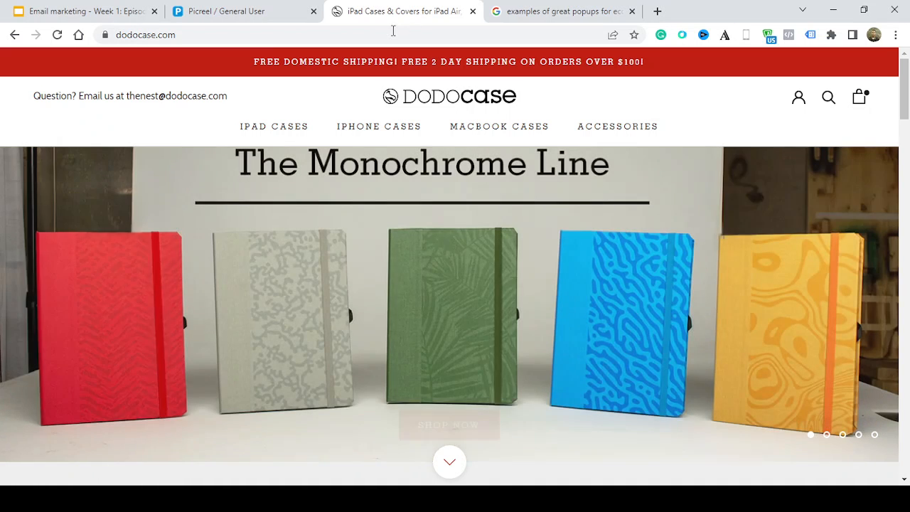
pyautogui.scroll(-5, 905, 180)
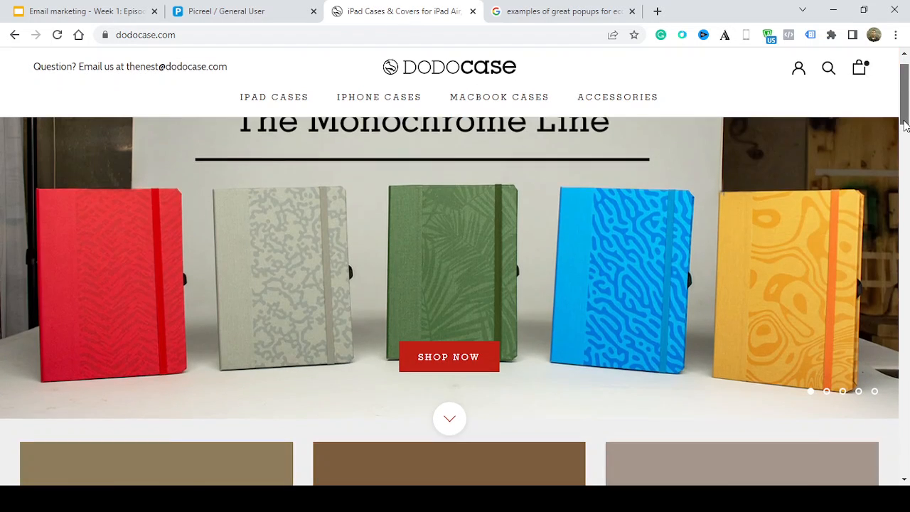
pyautogui.scroll(-3, 906, 180)
pyautogui.scroll(8, 888, 158)
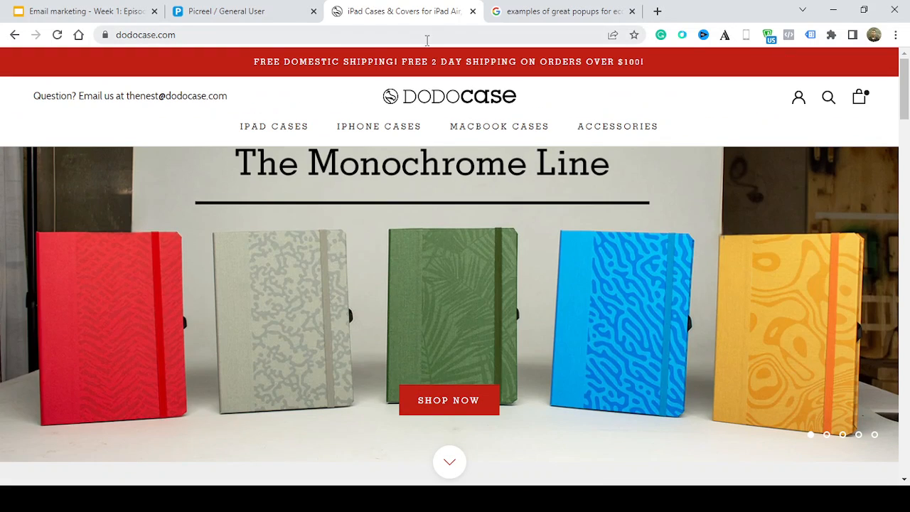
pyautogui.click(255, 17)
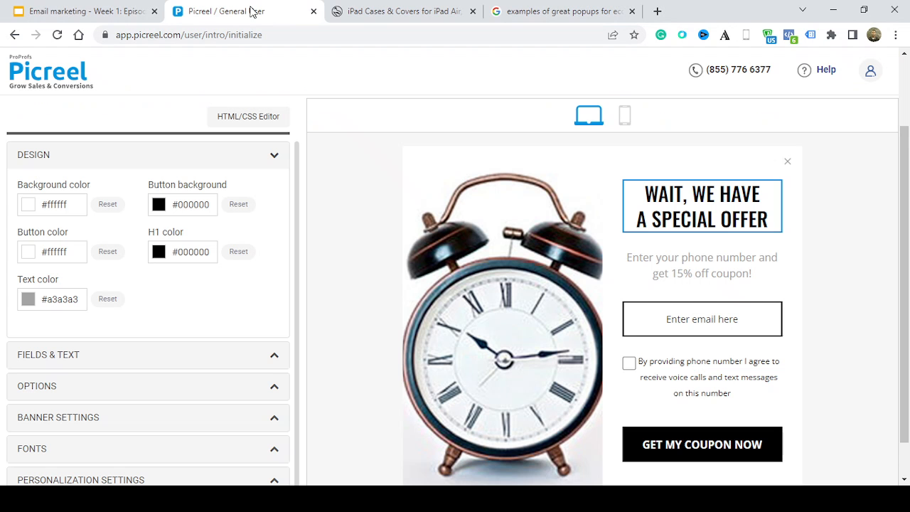
# Set the overlay's background color to #f5f5f5
pyautogui.click(67, 203)
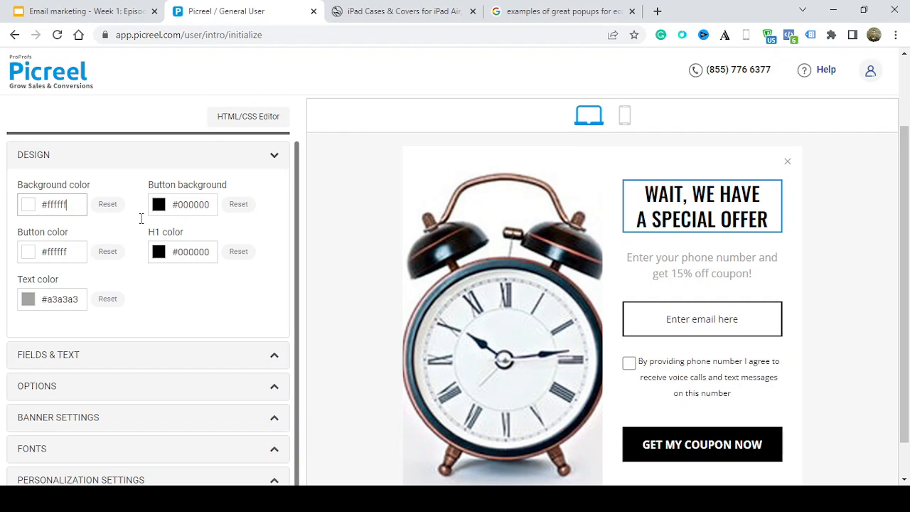
pyautogui.press('BackSpace')
pyautogui.press('BackSpace')
pyautogui.press('BackSpace')
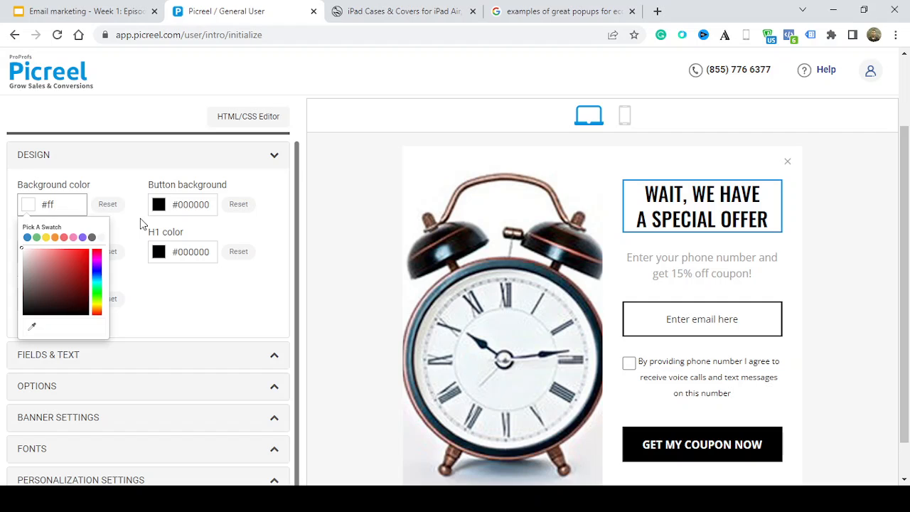
pyautogui.press('BackSpace')
pyautogui.write('5F5F5')
pyautogui.click(132, 221)
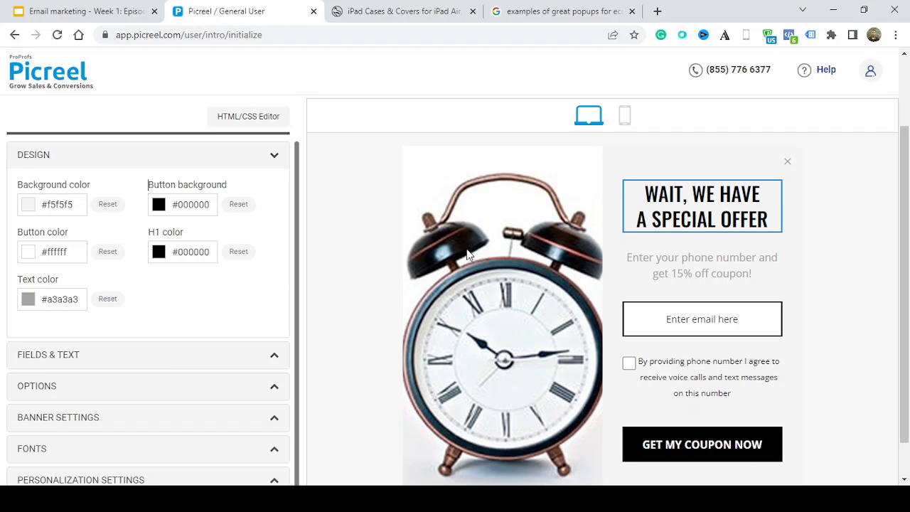
# Check the DODOcase home page for colors to use on the overlay's button and return to the overlay editor
pyautogui.click(25, 254)
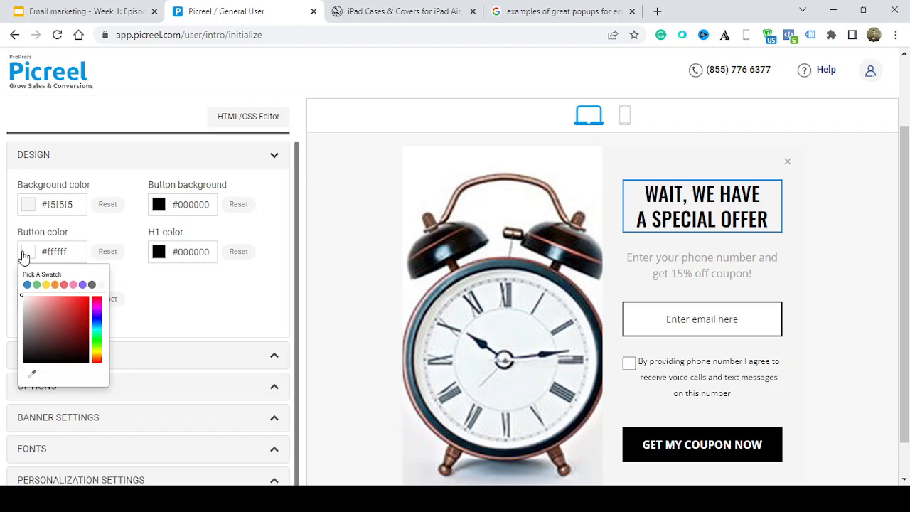
pyautogui.click(371, 6)
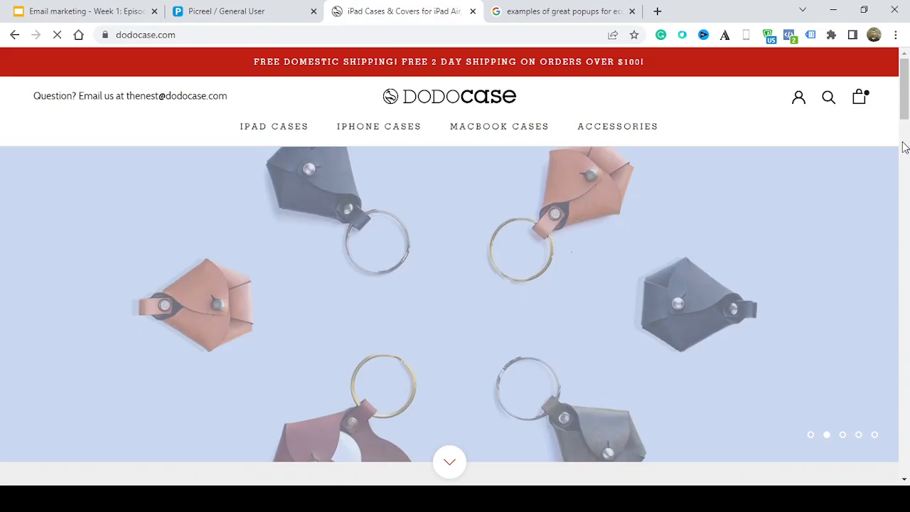
pyautogui.click(903, 145)
pyautogui.moveTo(903, 145); pyautogui.dragTo(788, 100)
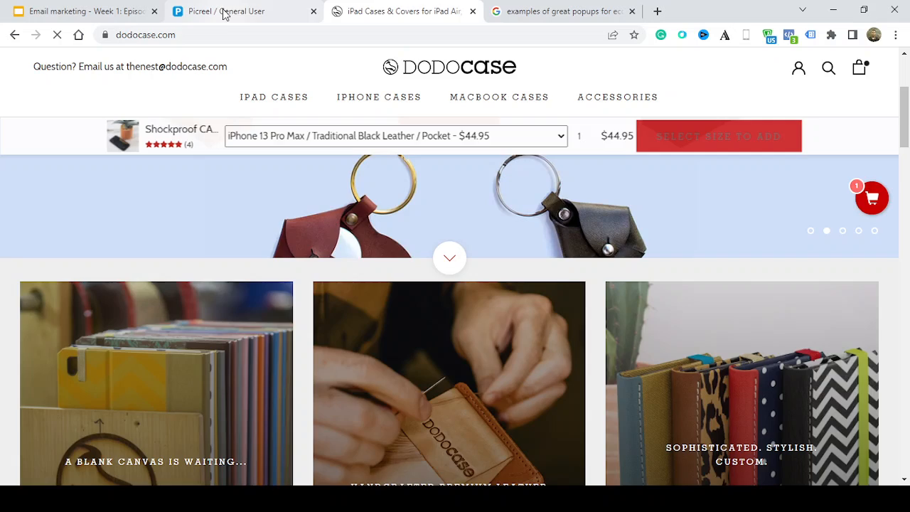
pyautogui.click(223, 11)
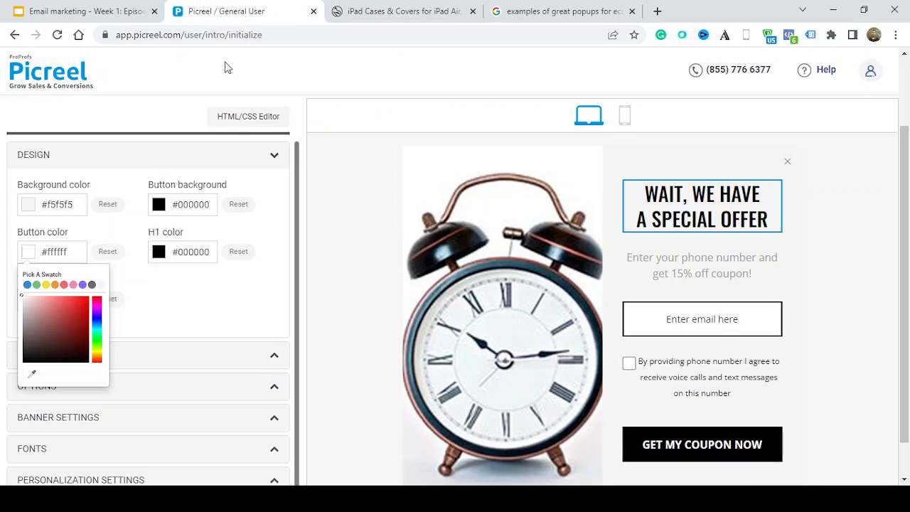
# Set the overlay's button background color to the red #e6190c
pyautogui.click(159, 206)
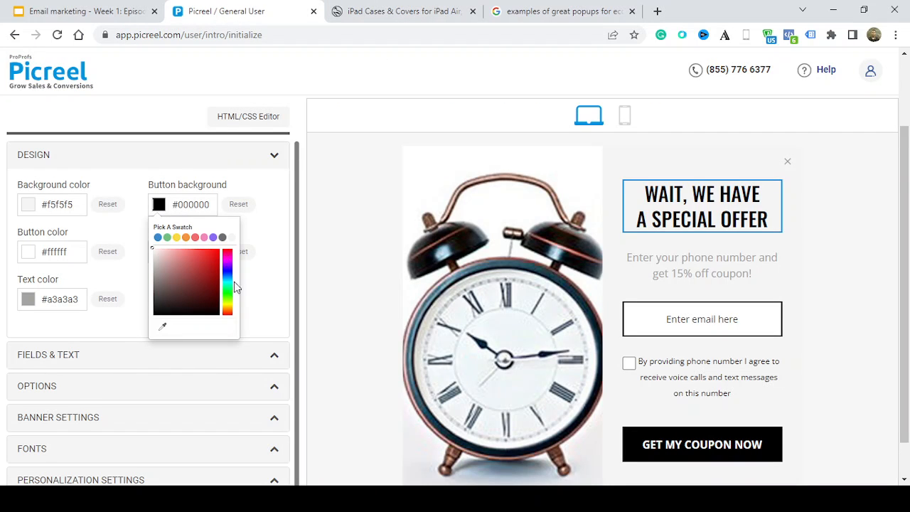
pyautogui.click(227, 318)
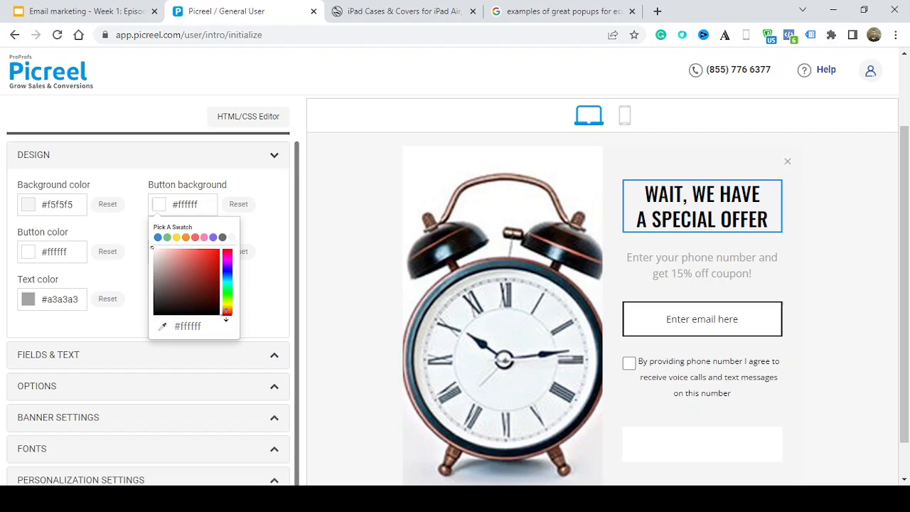
pyautogui.click(217, 255)
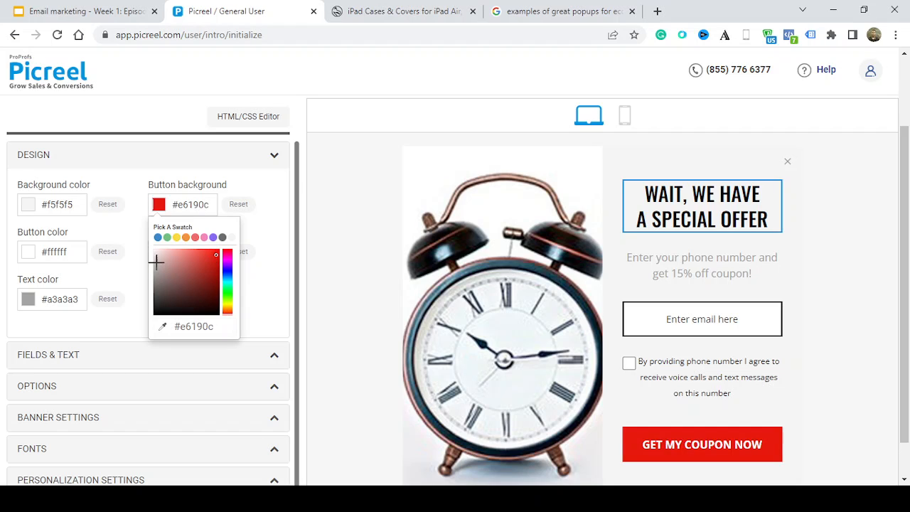
pyautogui.click(111, 228)
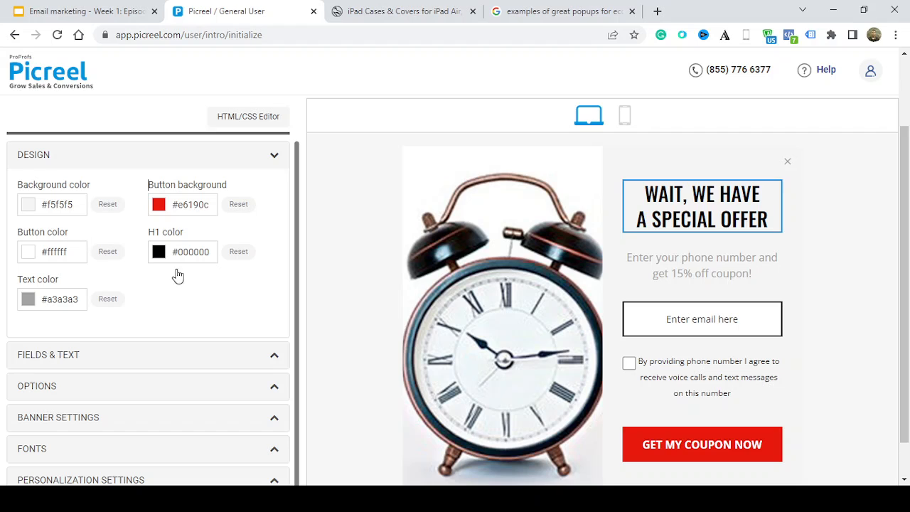
# Darken the overlay's text color to #292727
pyautogui.click(29, 303)
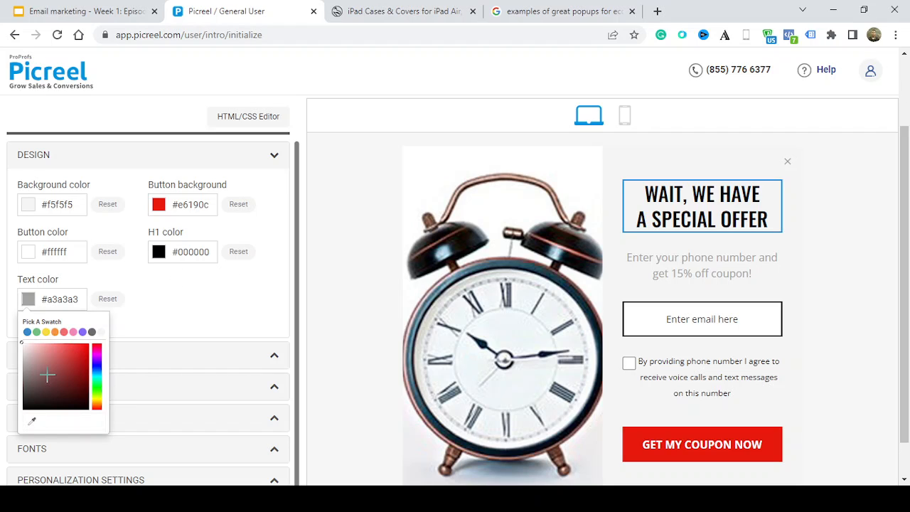
pyautogui.click(22, 395)
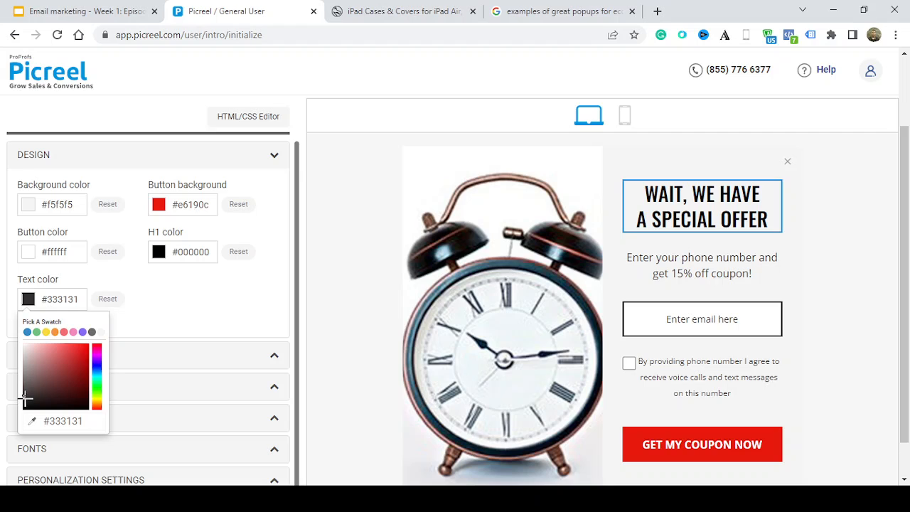
pyautogui.moveTo(26, 400); pyautogui.dragTo(26, 398)
pyautogui.click(204, 322)
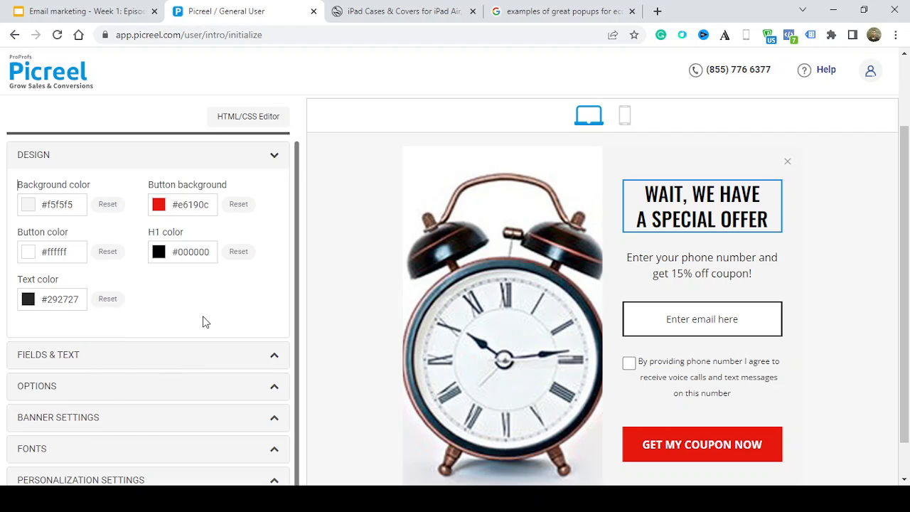
# Open the Fields & Text settings, try the None option for the overlay fields, and switch back to Email
pyautogui.moveTo(297, 369); pyautogui.dragTo(296, 435)
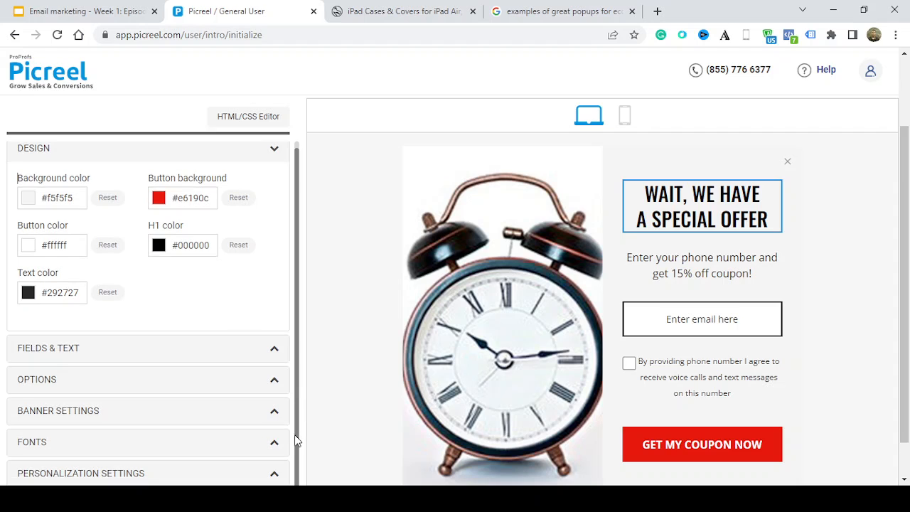
pyautogui.click(240, 361)
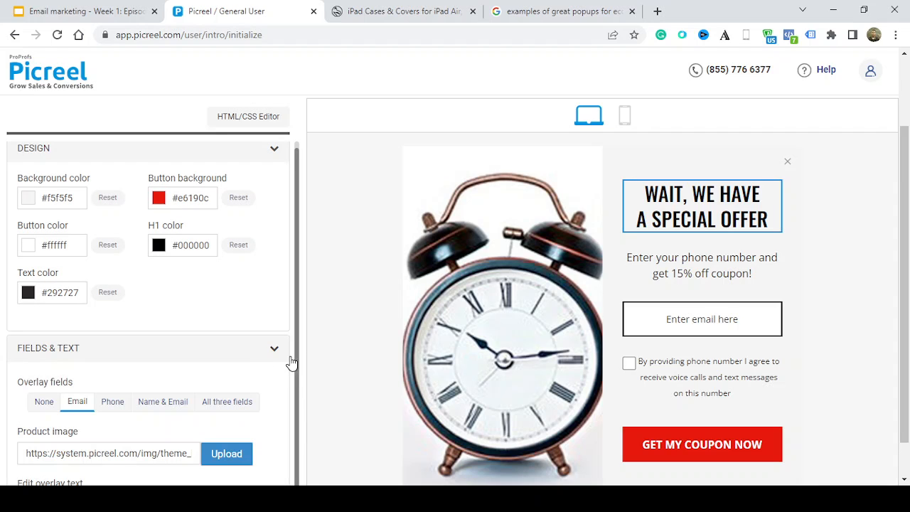
pyautogui.scroll(-2, 288, 398)
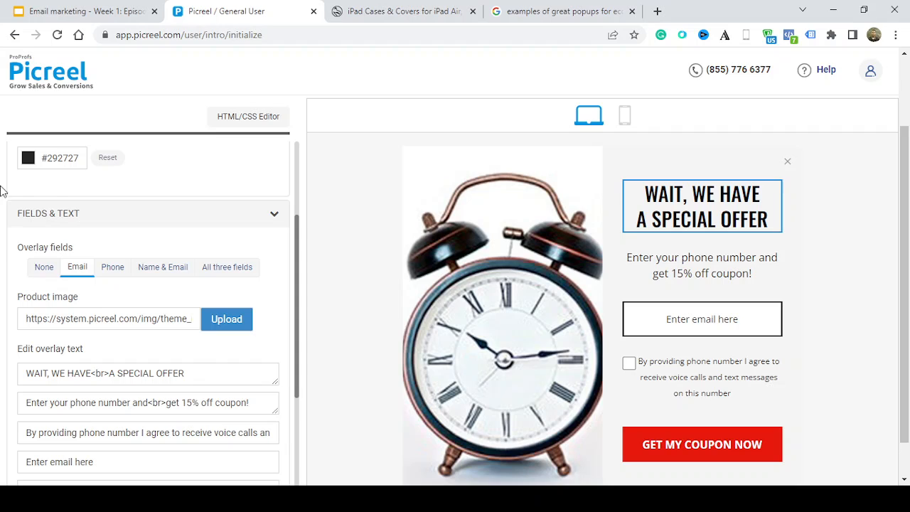
pyautogui.click(43, 276)
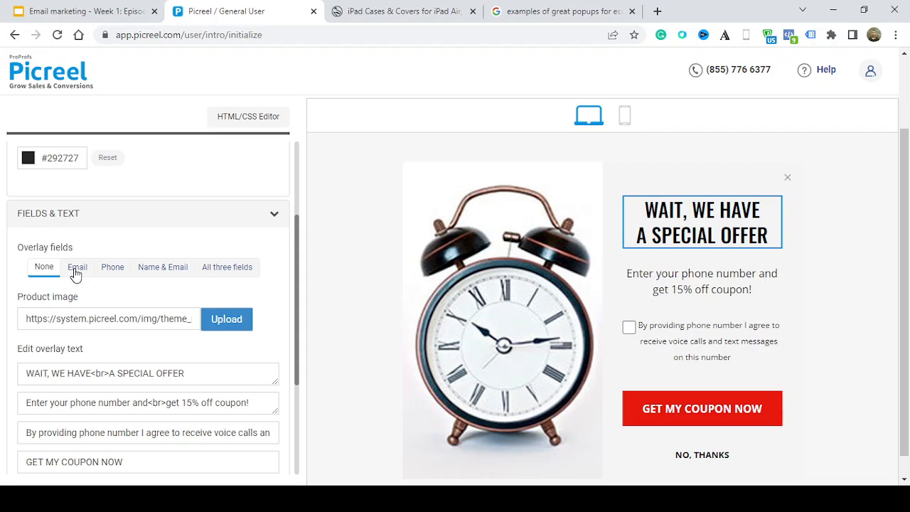
pyautogui.click(76, 275)
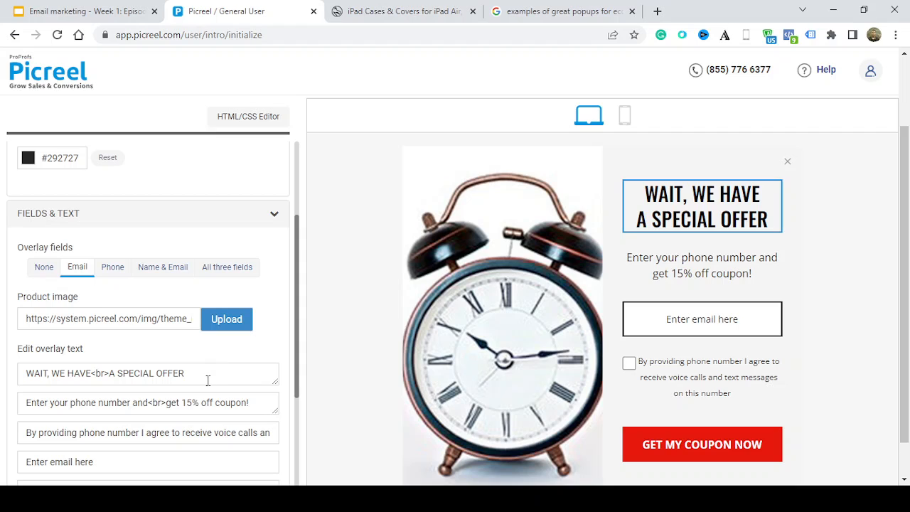
# Replace the overlay's headline text with "$25 OFF YOUR FIRST ORDER"
pyautogui.moveTo(206, 381); pyautogui.dragTo(2, 344)
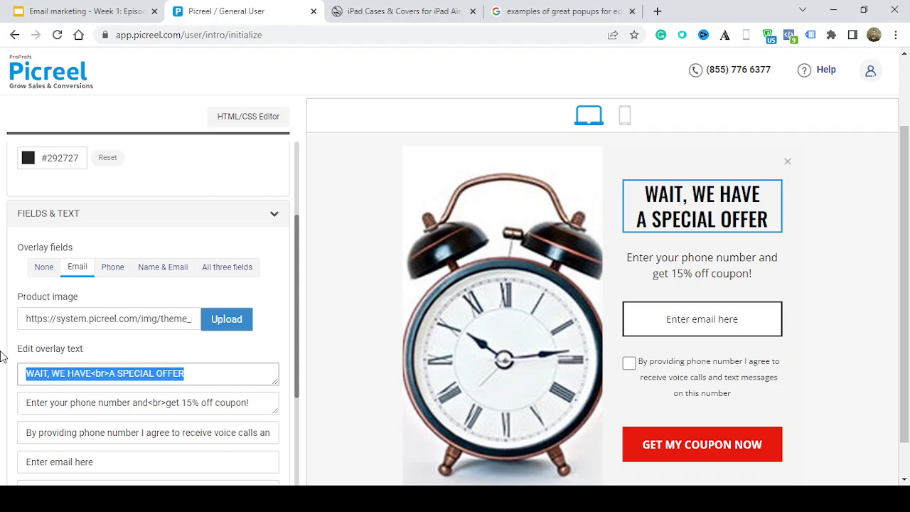
pyautogui.write('$25')
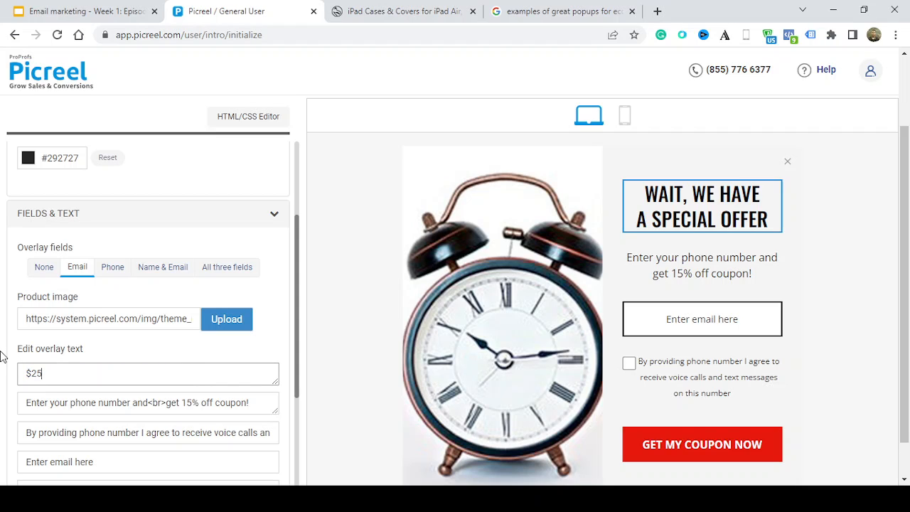
pyautogui.write(' off')
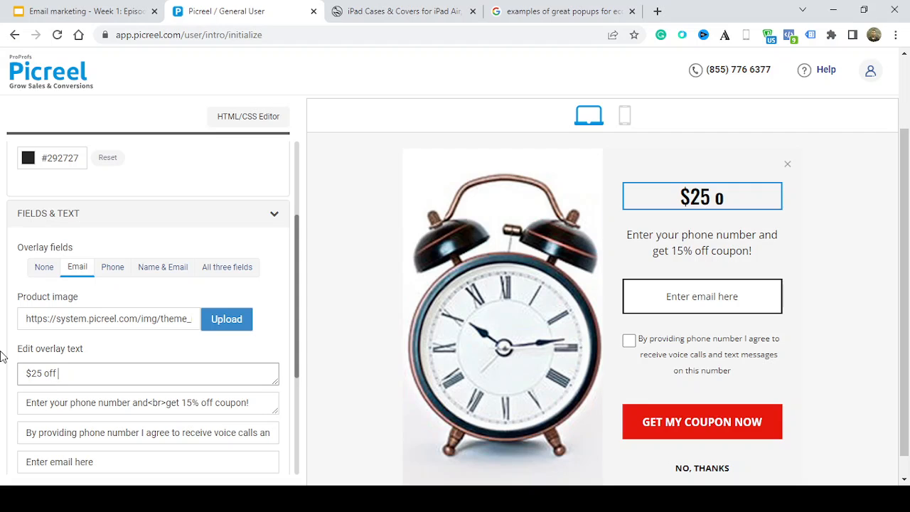
pyautogui.press('BackSpace')
pyautogui.press('BackSpace')
pyautogui.press('BackSpace')
pyautogui.write('if')
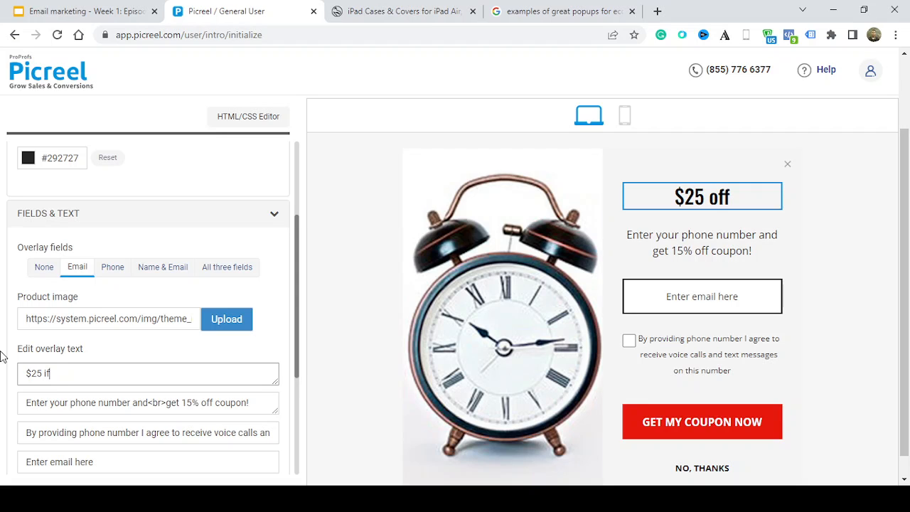
pyautogui.press('BackSpace')
pyautogui.press('BackSpace')
pyautogui.write('of')
pyautogui.press('BackSpace')
pyautogui.press('BackSpace')
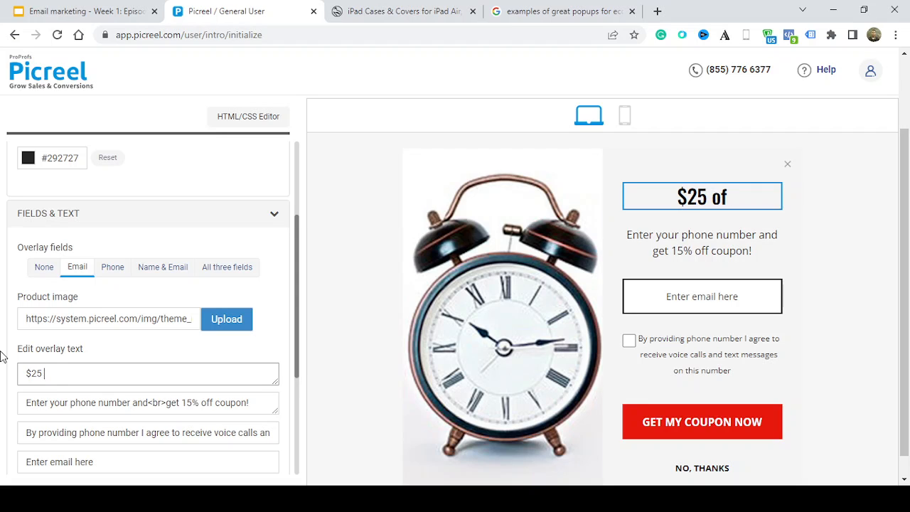
pyautogui.write('OFF Y')
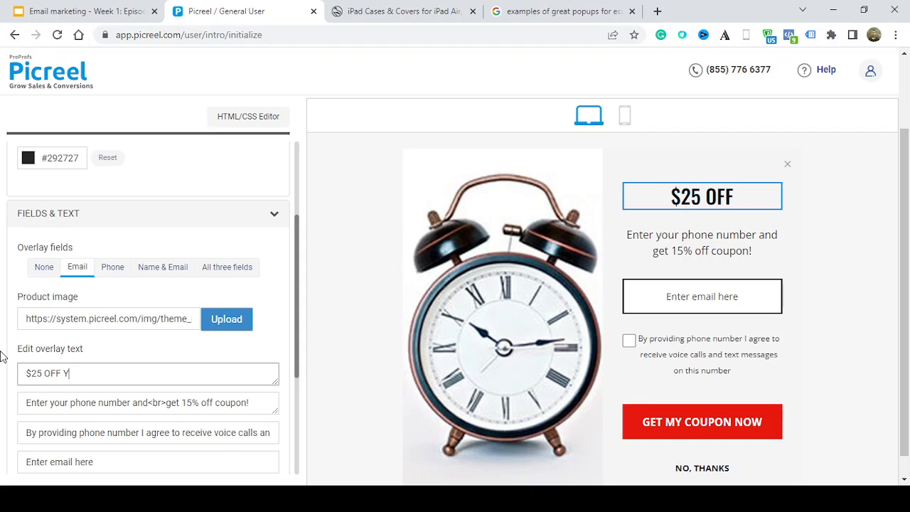
pyautogui.write('OUR FIRST ORDER')
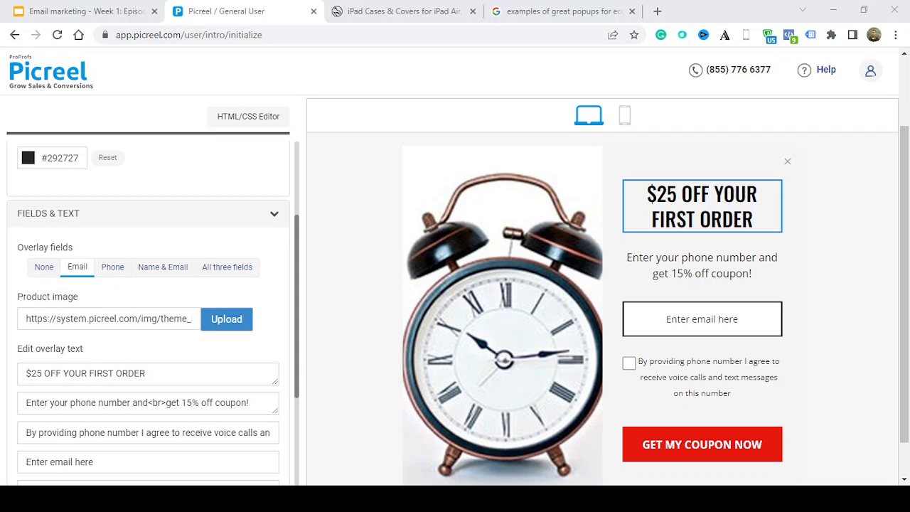
# Replace the overlay text below the headline with "Subscribe to our Newsletter to Grab this Coupon!"
pyautogui.click(244, 402)
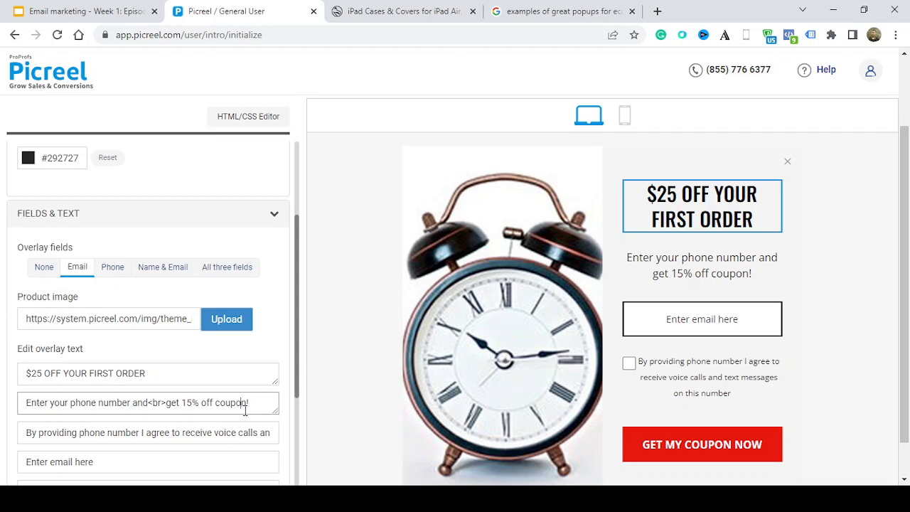
pyautogui.tripleClick(245, 410)
pyautogui.write('SUBSCRIBE')
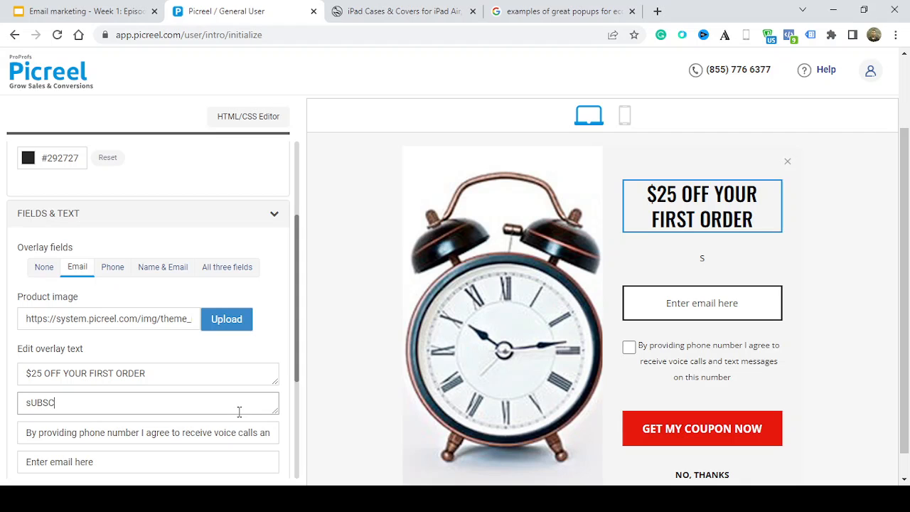
pyautogui.write(' TO OUR')
pyautogui.hotkey('ctrl', 'a')
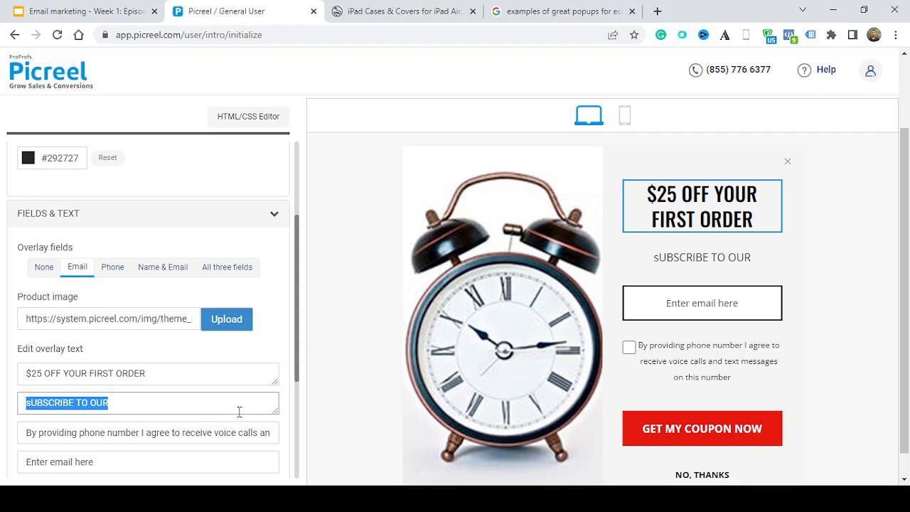
pyautogui.write('Subscribe t')
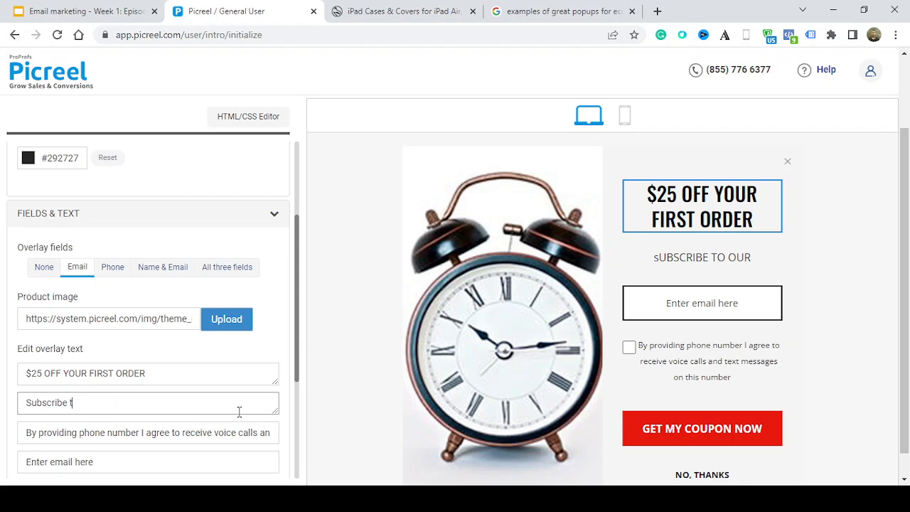
pyautogui.write('o our Newsletter to G')
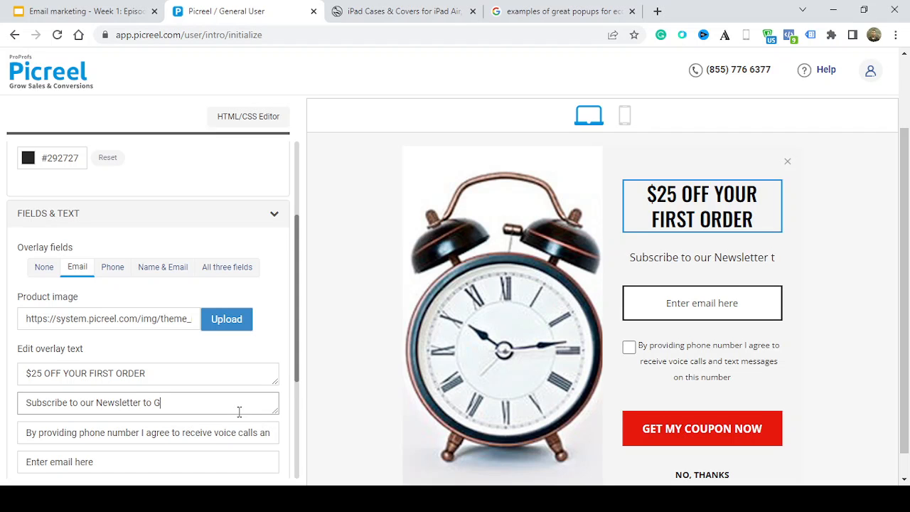
pyautogui.write('et the')
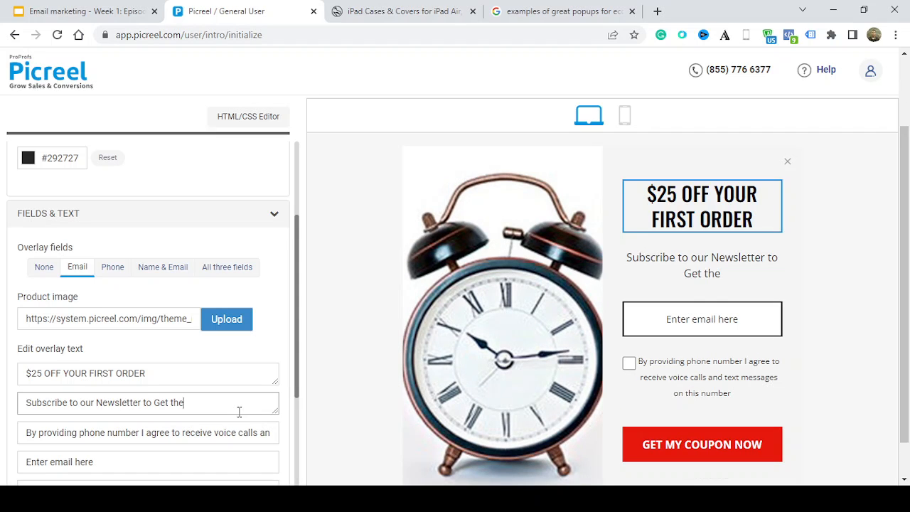
pyautogui.press('BackSpace')
pyautogui.press('BackSpace')
pyautogui.press('BackSpace')
pyautogui.press('BackSpace')
pyautogui.press('BackSpace')
pyautogui.press('BackSpace')
pyautogui.write('rab this Coup')
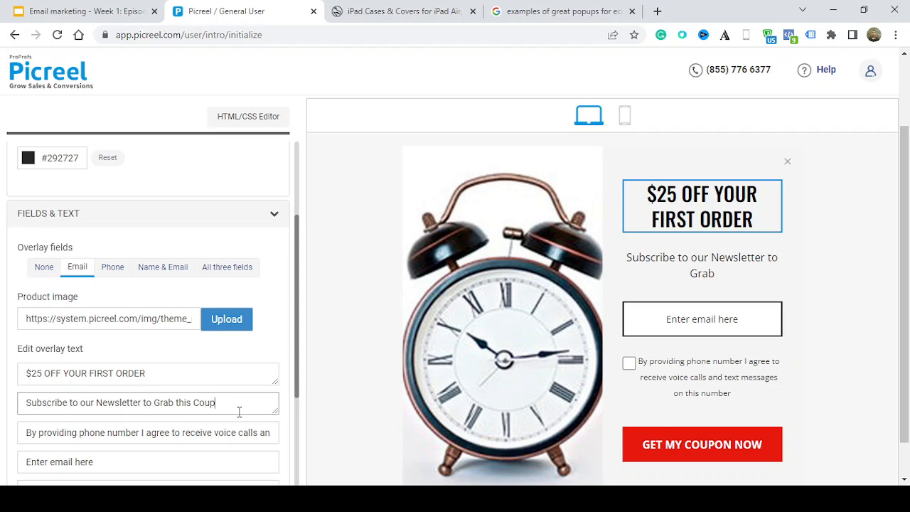
pyautogui.write('on!')
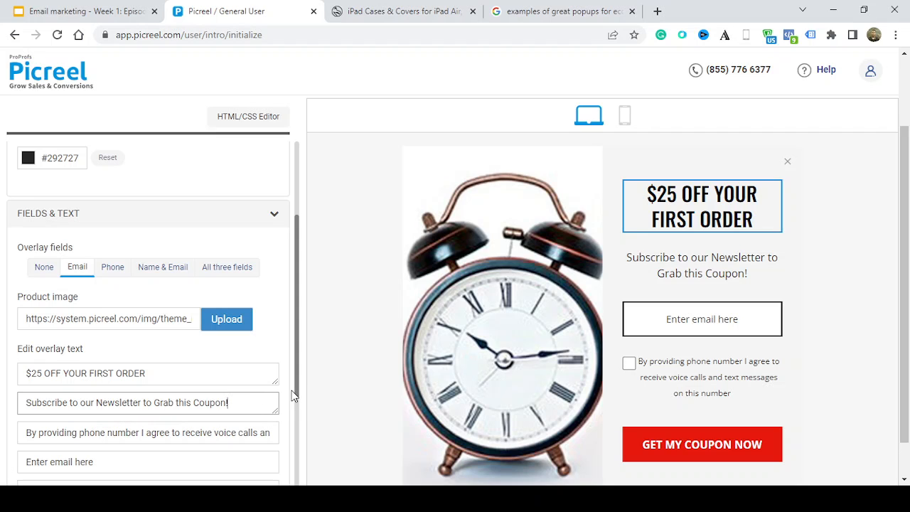
# Replace the overlay's phone consent text with "By providing email, you consent to receiving emails from our organization"
pyautogui.scroll(-1, 296, 396)
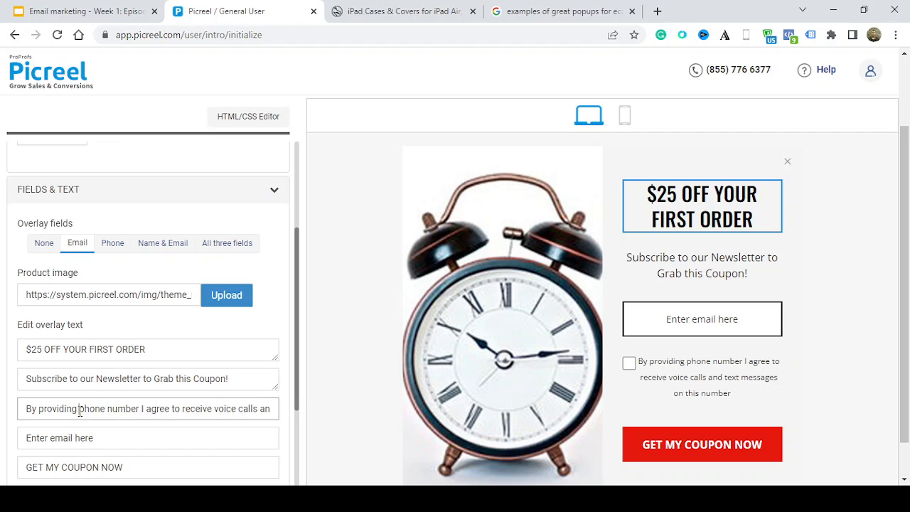
pyautogui.moveTo(81, 411); pyautogui.dragTo(691, 454)
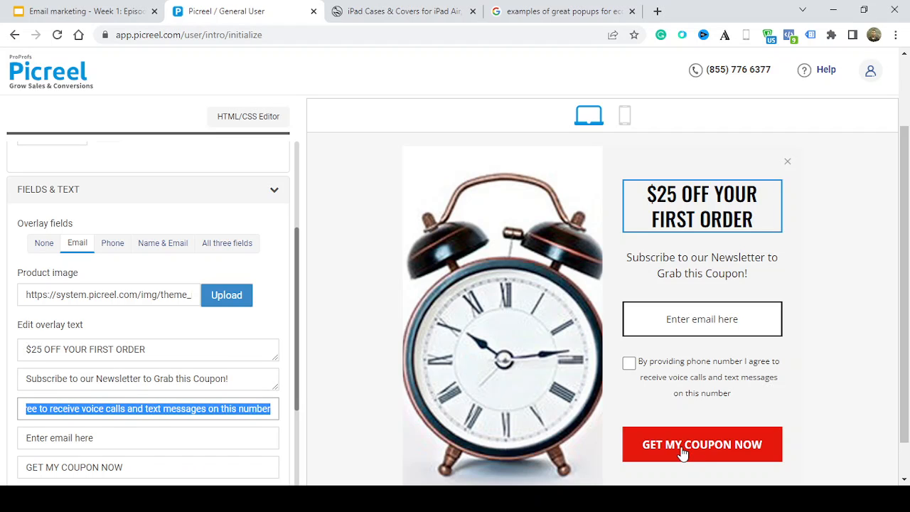
pyautogui.write('By providing email, you ')
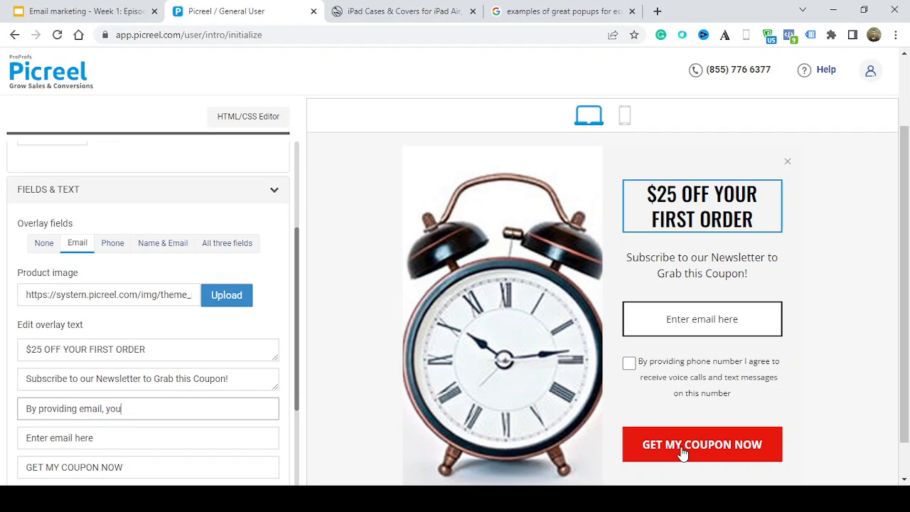
pyautogui.write('consent to')
pyautogui.write('receiving emails f')
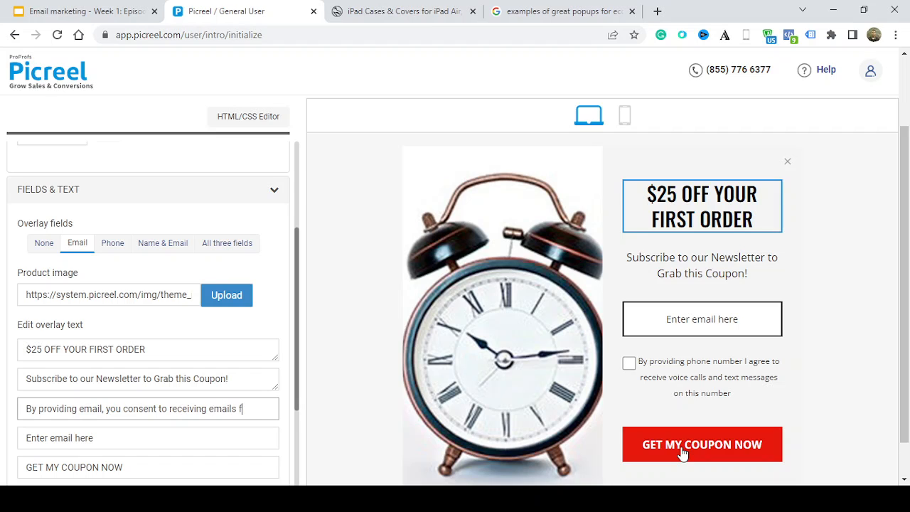
pyautogui.write('rom our org')
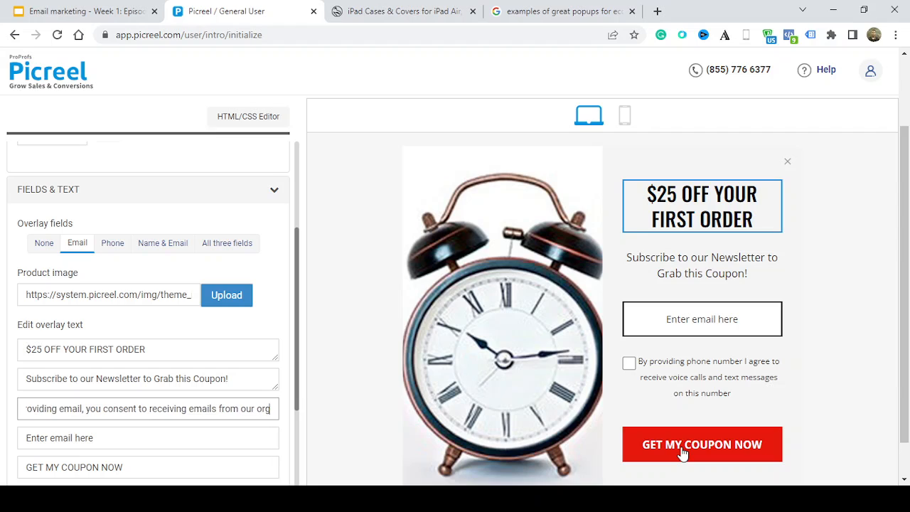
pyautogui.write('anization')
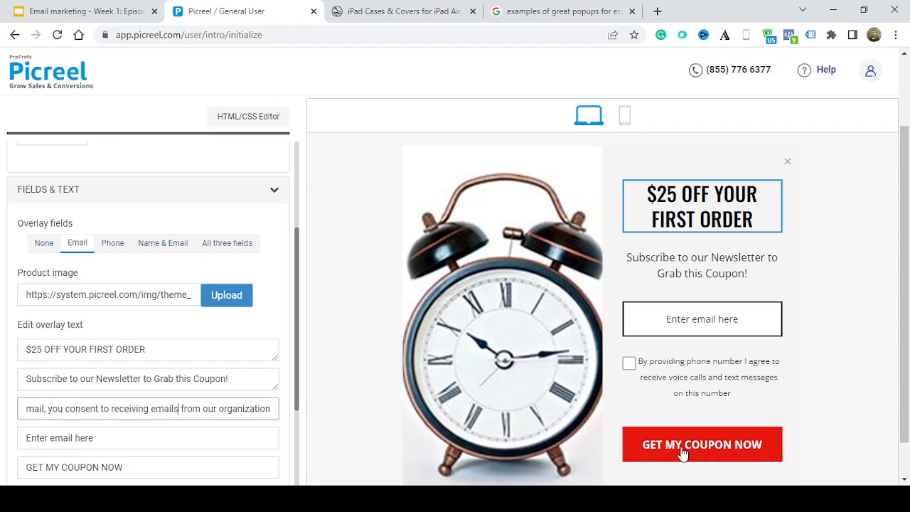
# Reword the consent text to promise "amazing tips & mouth watering discounts" instead of emails
pyautogui.press('BackSpace')
pyautogui.press('BackSpace')
pyautogui.press('BackSpace')
pyautogui.press('BackSpace')
pyautogui.press('BackSpace')
pyautogui.press('BackSpace')
pyautogui.write('amaz')
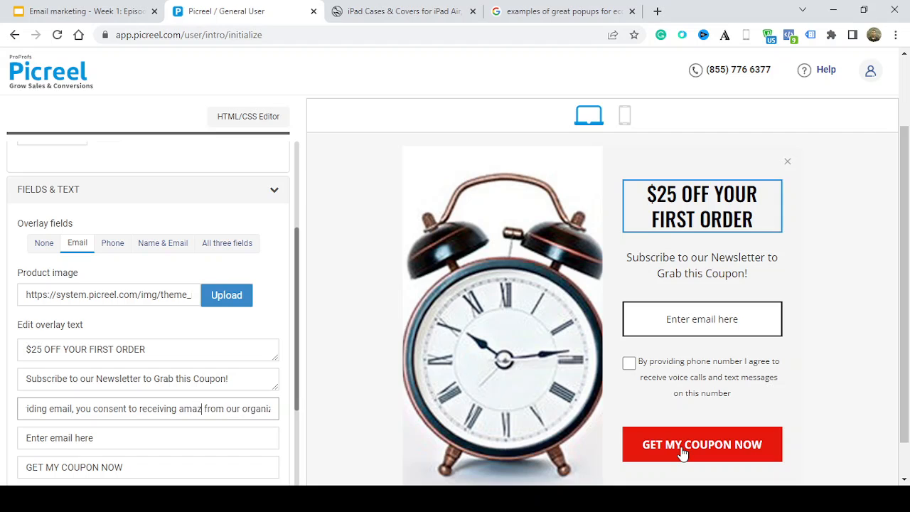
pyautogui.write('ing tips, ')
pyautogui.write('of')
pyautogui.press('BackSpace')
pyautogui.press('BackSpace')
pyautogui.write('mouth w')
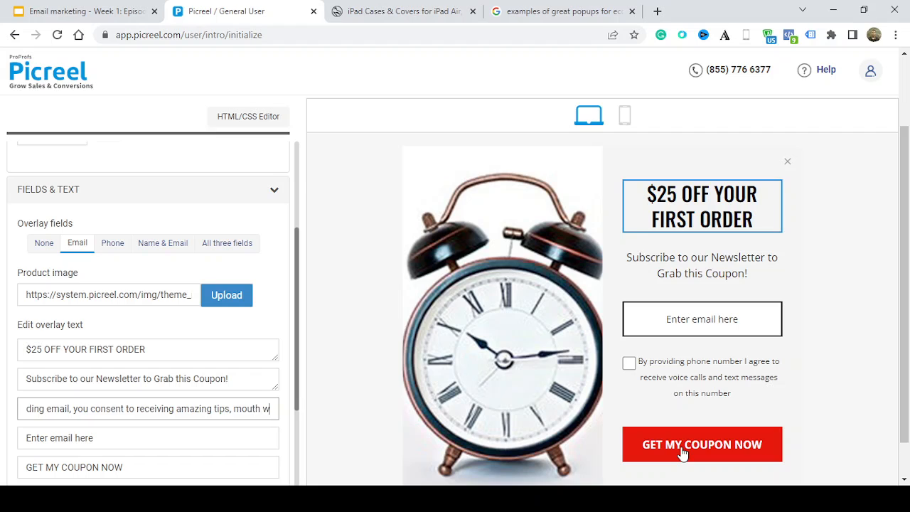
pyautogui.write('atering discounts and')
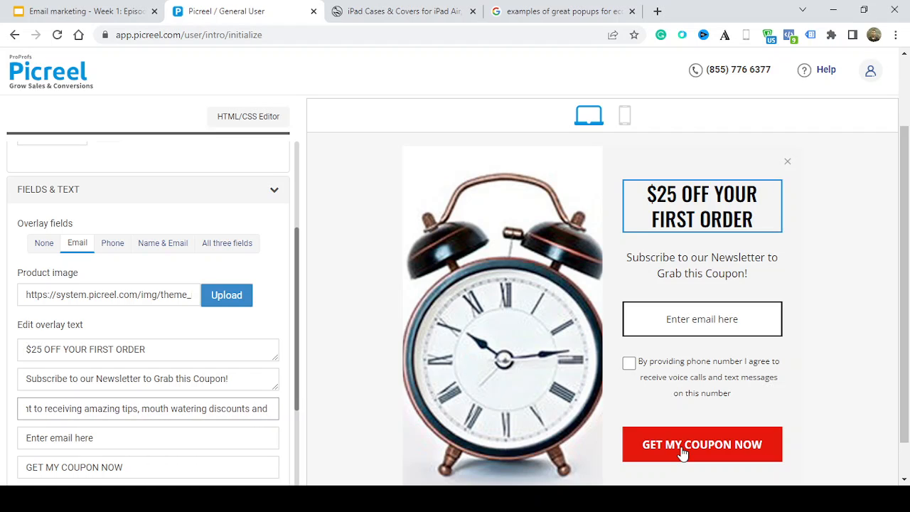
pyautogui.press('BackSpace')
pyautogui.press('BackSpace')
pyautogui.press('BackSpace')
pyautogui.press('BackSpace')
pyautogui.write('from')
pyautogui.press('BackSpace')
pyautogui.press('BackSpace')
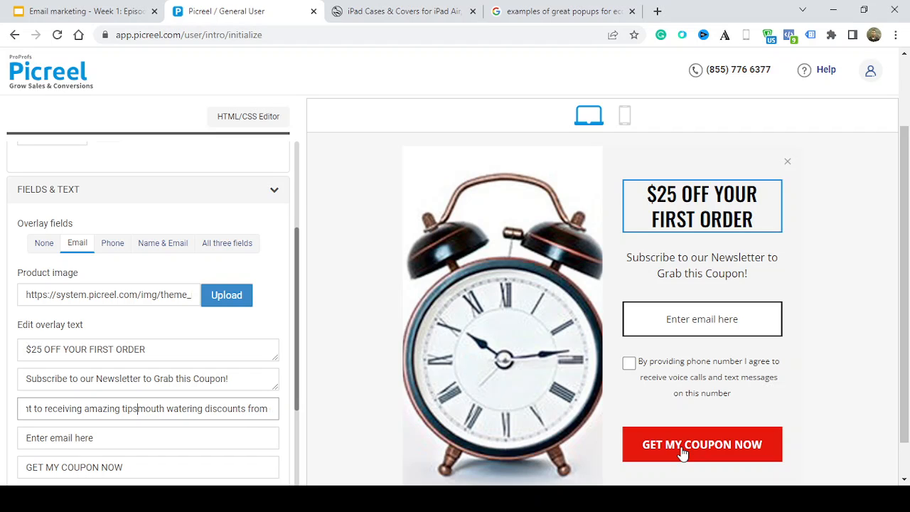
pyautogui.write('&')
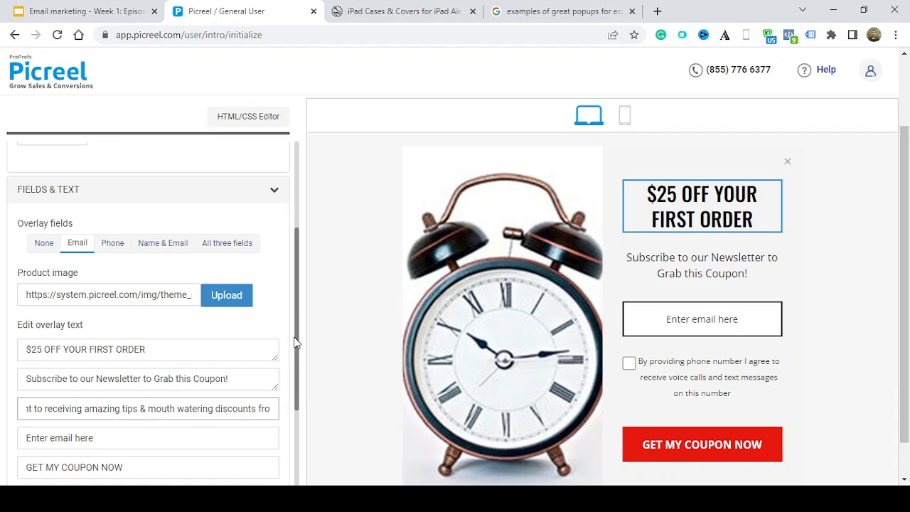
# Change the email field's placeholder text to "Enter your email here"
pyautogui.scroll(-2, 296, 342)
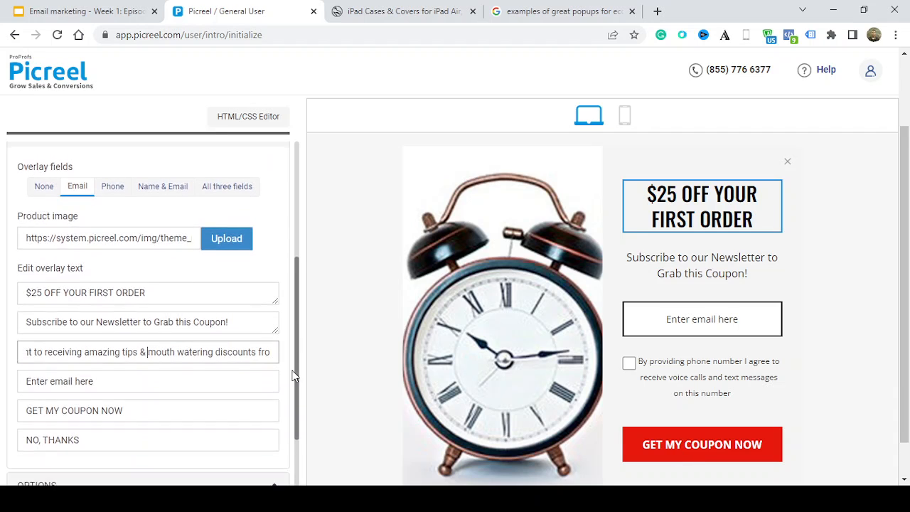
pyautogui.click(50, 366)
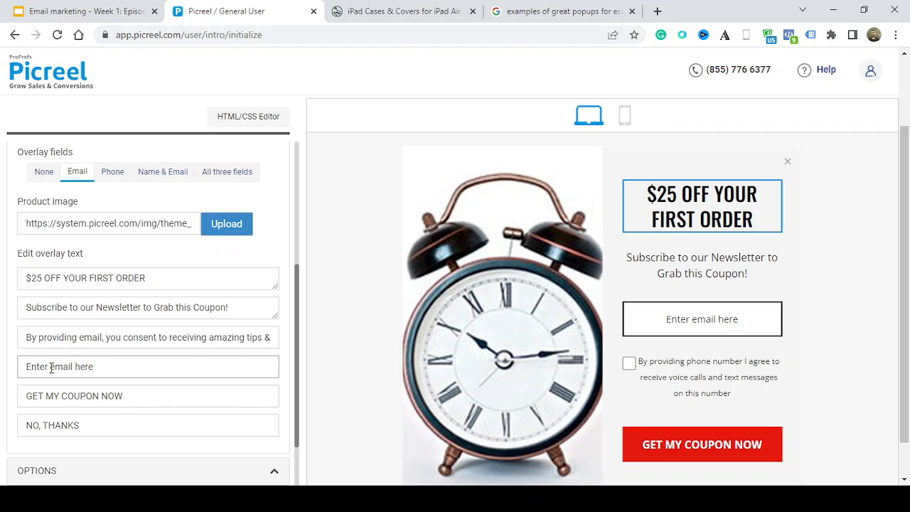
pyautogui.write('your')
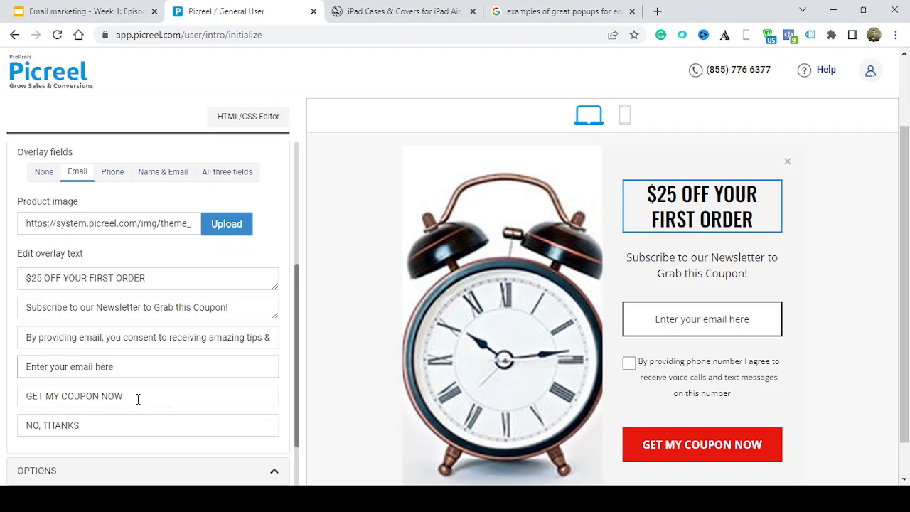
# Change the red button's text to "GET MY $25 OFF NOW"
pyautogui.moveTo(138, 398); pyautogui.dragTo(64, 386)
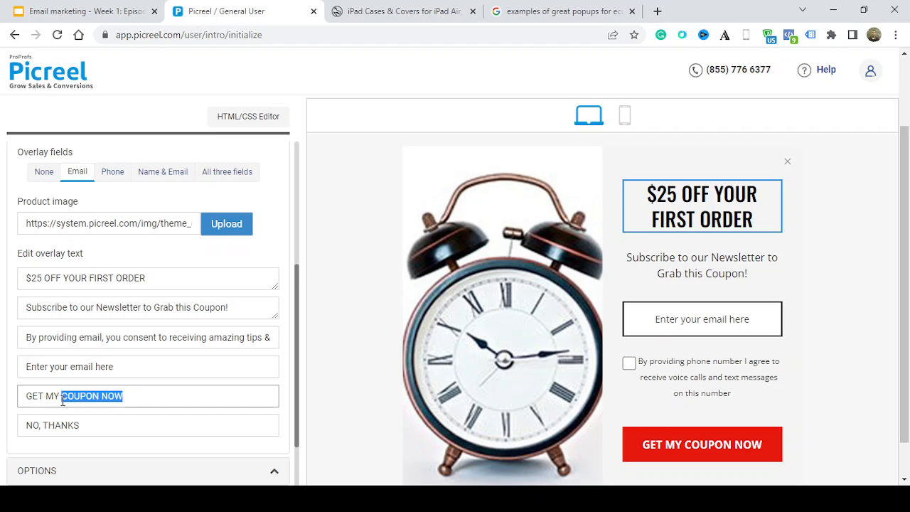
pyautogui.write('$25')
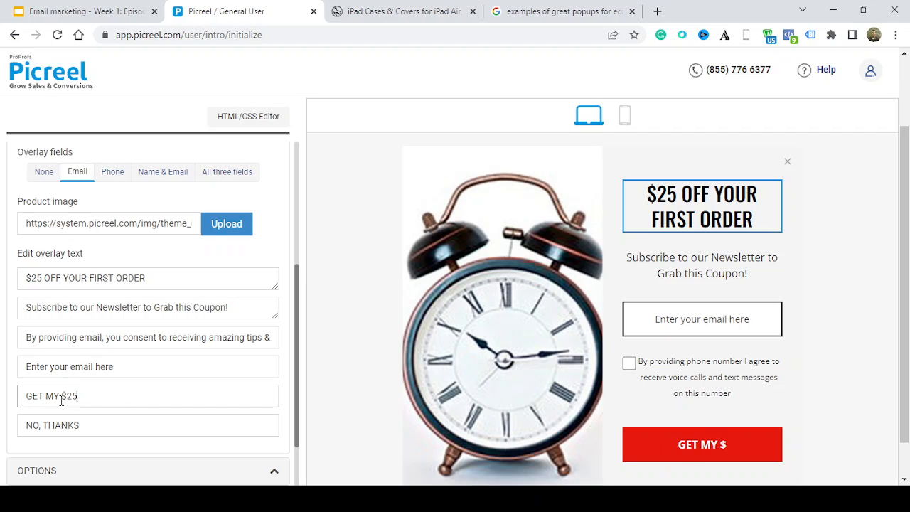
pyautogui.write(' OFF ')
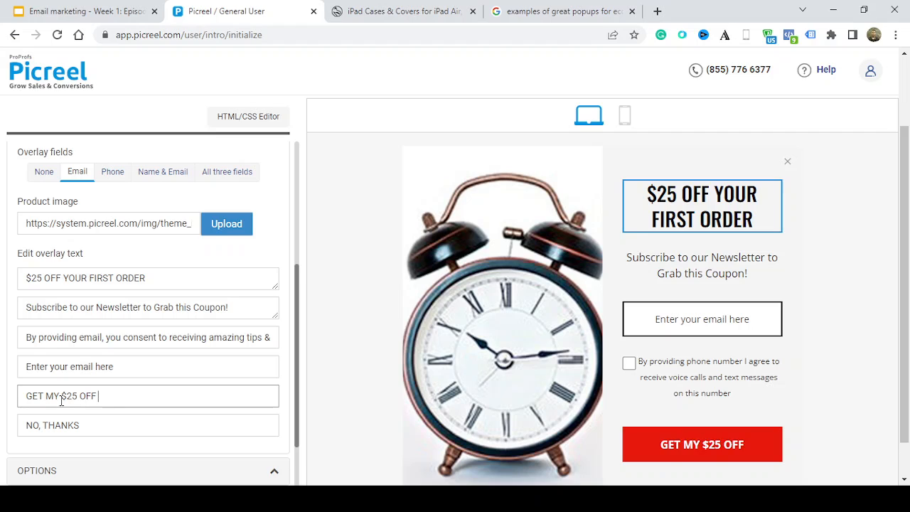
pyautogui.write('NOW')
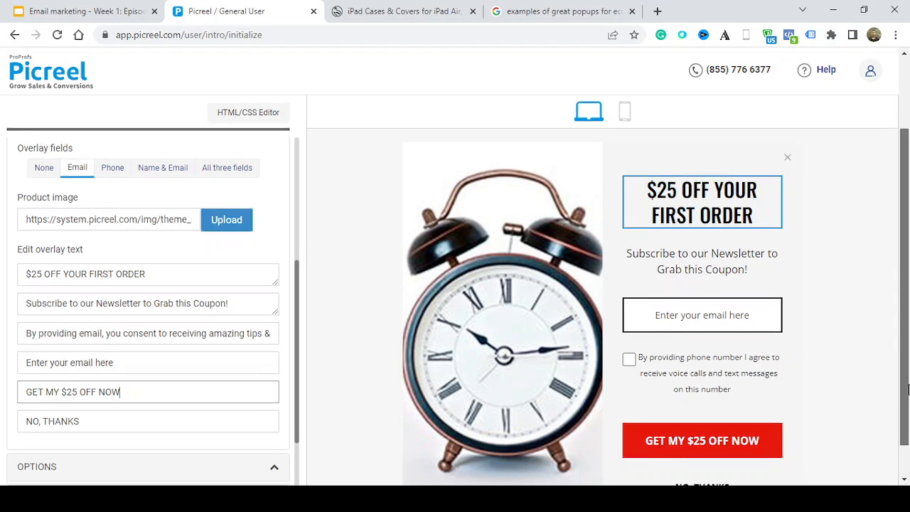
# Look over the rest of the popup preview and the remaining settings sections, expanding Personalization Settings
pyautogui.scroll(-1, 904, 370)
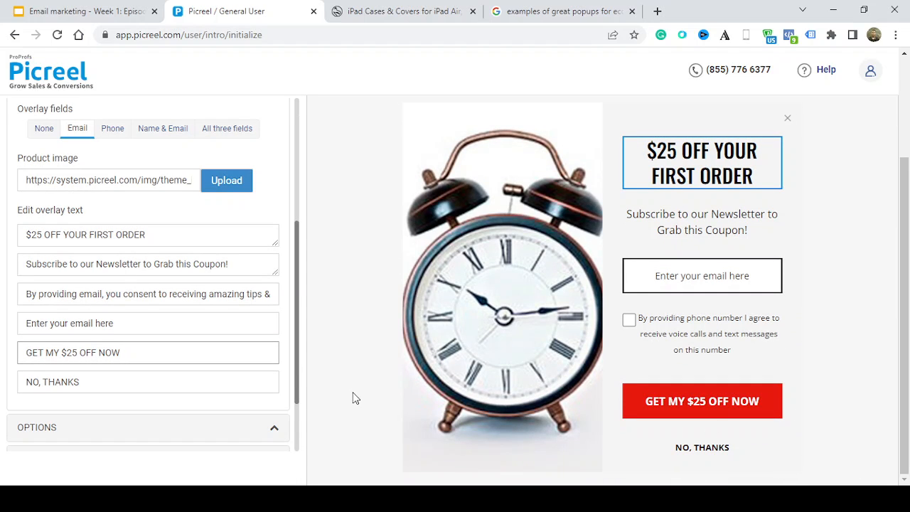
pyautogui.moveTo(297, 395); pyautogui.dragTo(296, 415)
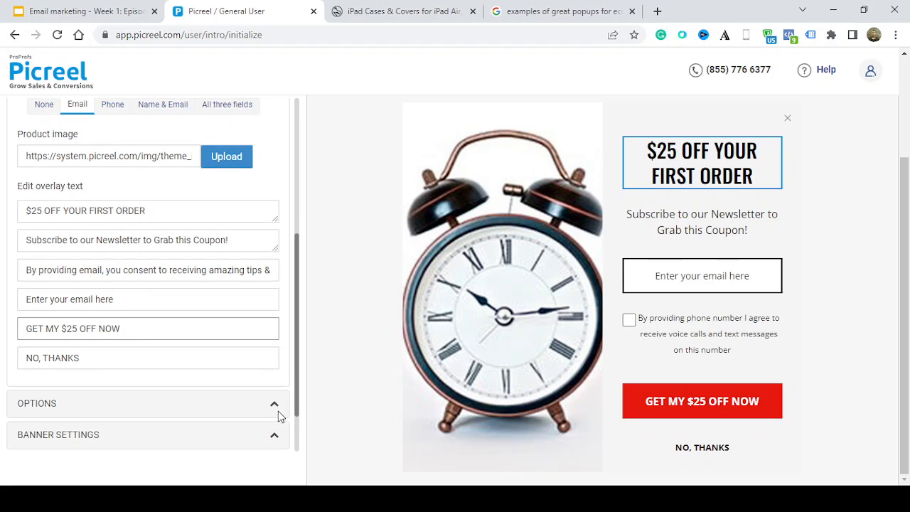
pyautogui.scroll(-1, 274, 409)
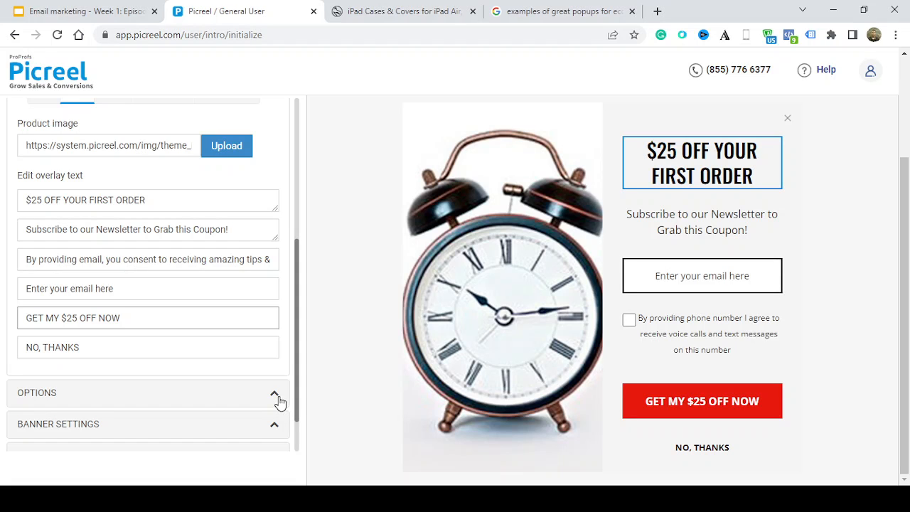
pyautogui.scroll(-1, 279, 402)
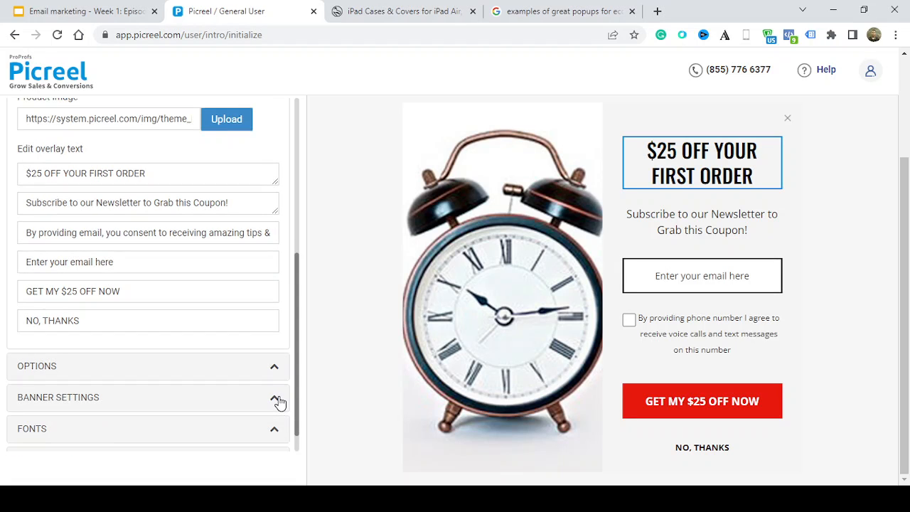
pyautogui.scroll(-1, 292, 425)
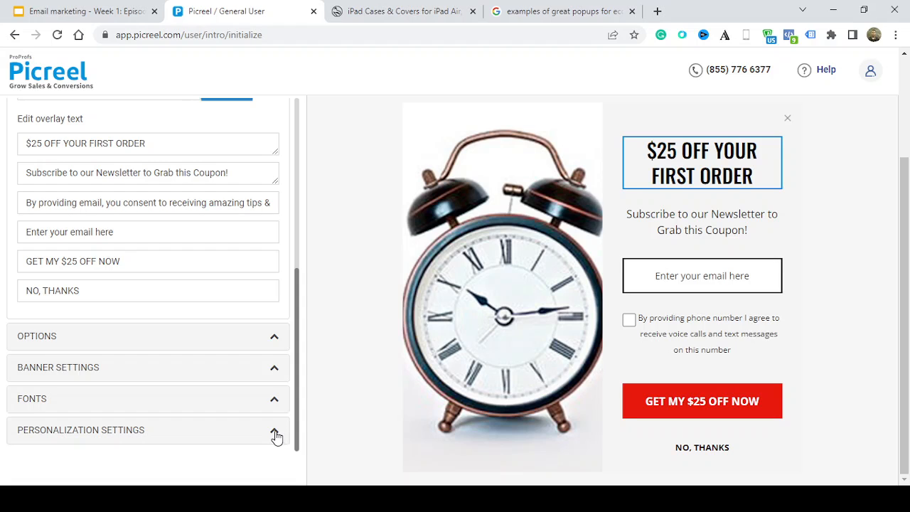
pyautogui.click(273, 430)
pyautogui.moveTo(299, 385); pyautogui.dragTo(293, 400)
pyautogui.click(292, 401)
# Upload a five-dollar bill picture as the product image in place of the alarm clock
pyautogui.scroll(3, 292, 412)
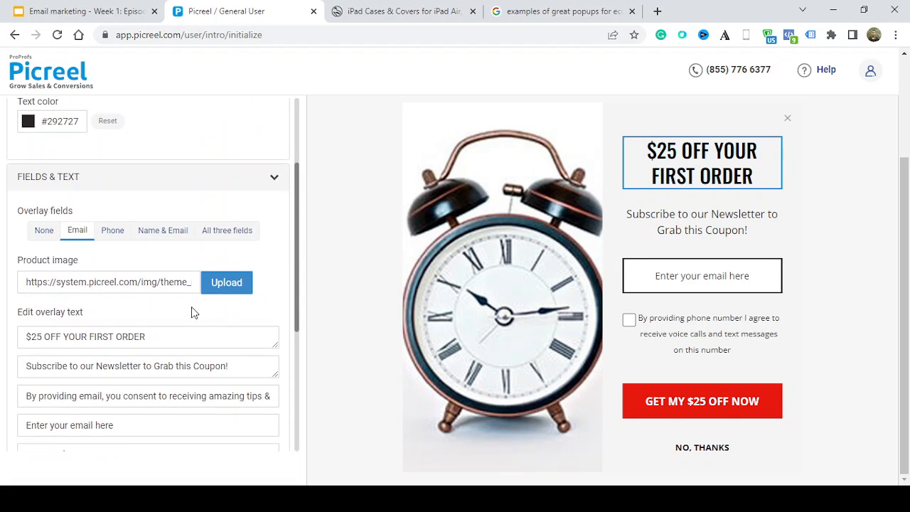
pyautogui.moveTo(192, 283); pyautogui.dragTo(194, 285)
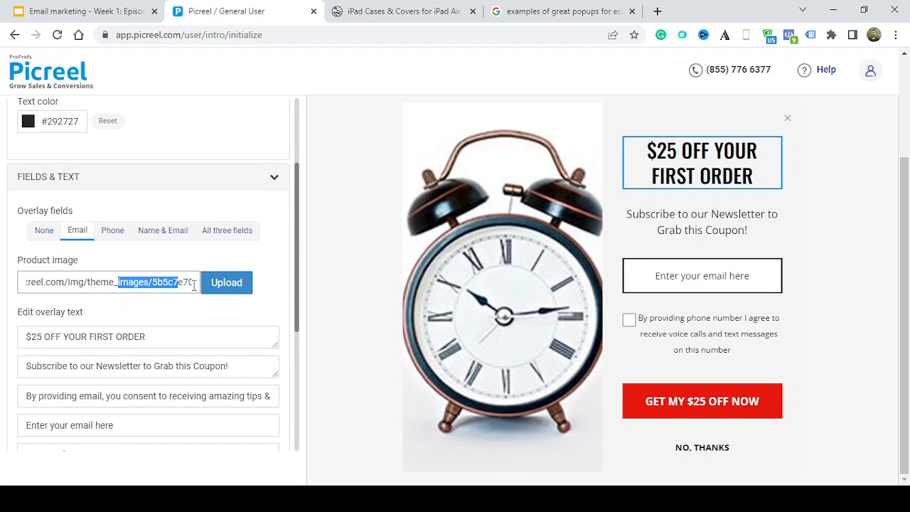
pyautogui.click(236, 287)
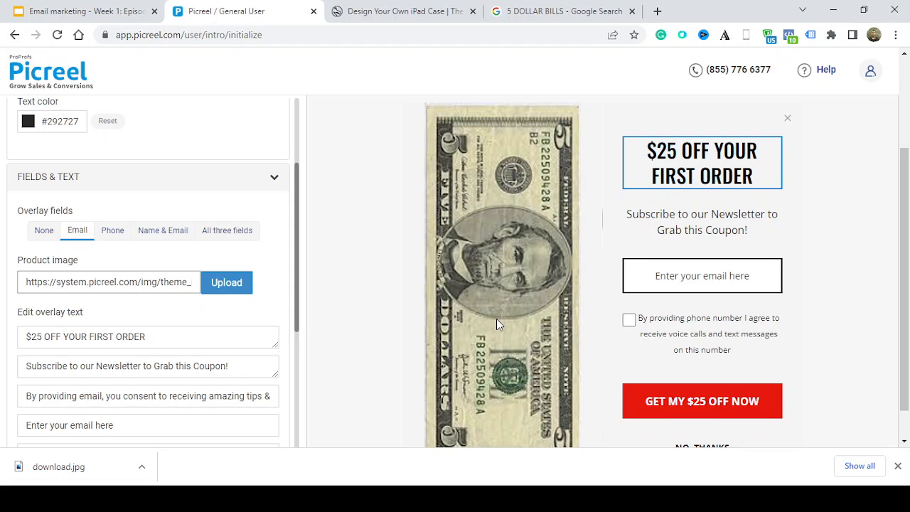
# Change the overlay text below the headline to "Subscribe to our Newsletter to Grab this Offer Now!"
pyautogui.moveTo(908, 296)
pyautogui.mouseDown()
pyautogui.moveTo(908, 396)
pyautogui.moveTo(908, 285)
pyautogui.mouseUp()
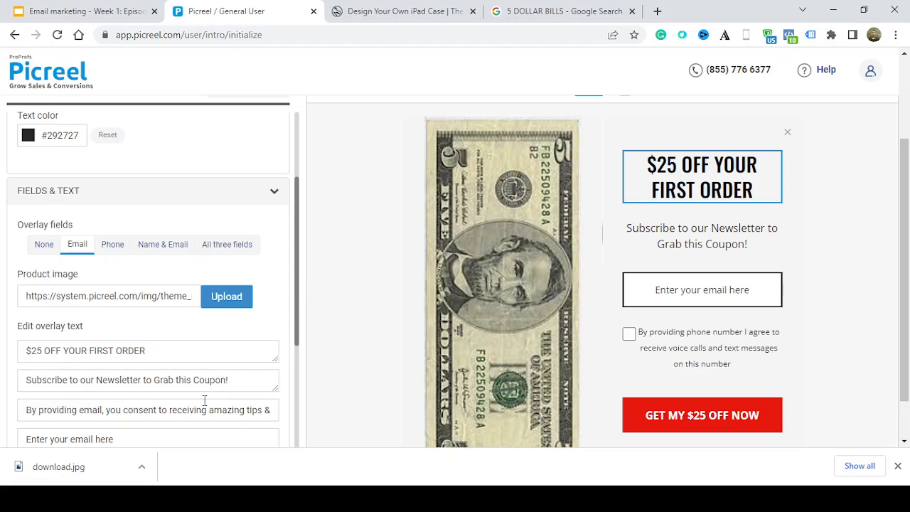
pyautogui.moveTo(225, 383); pyautogui.dragTo(196, 386)
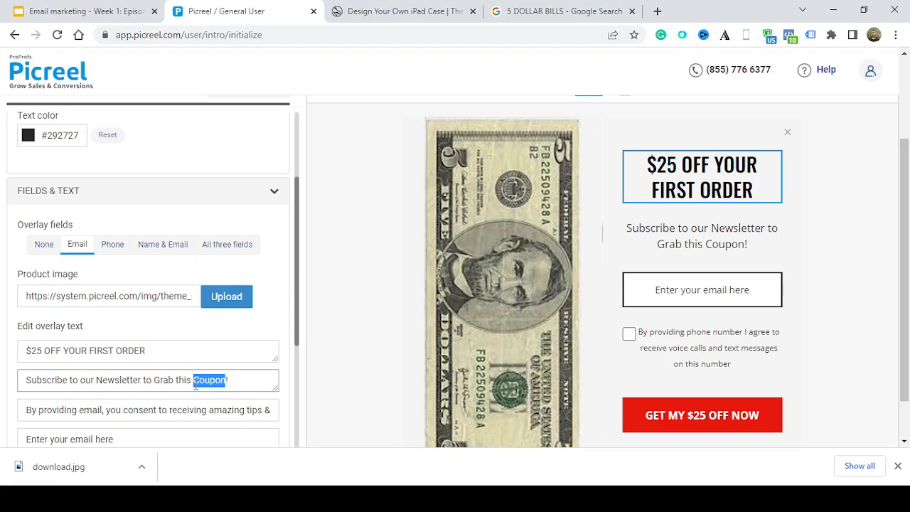
pyautogui.write('of')
pyautogui.press('BackSpace')
pyautogui.press('BackSpace')
pyautogui.write('Offer')
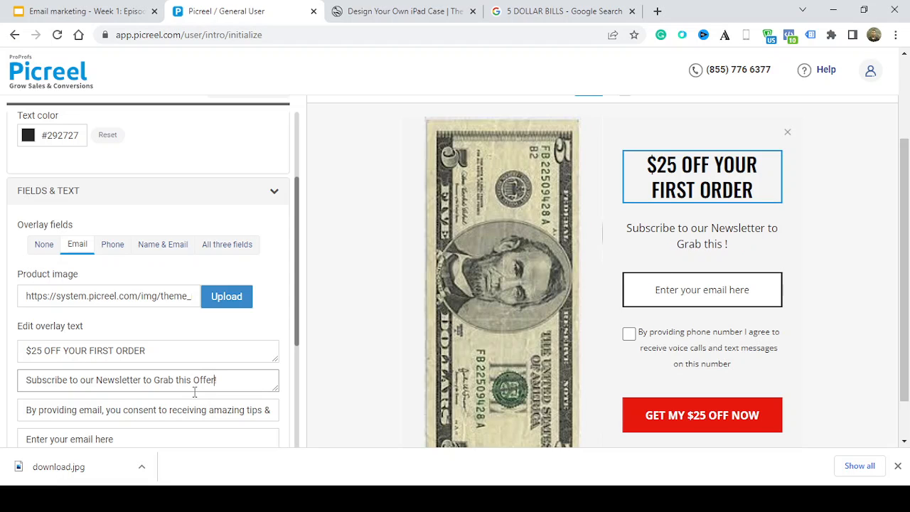
pyautogui.write(' Now!')
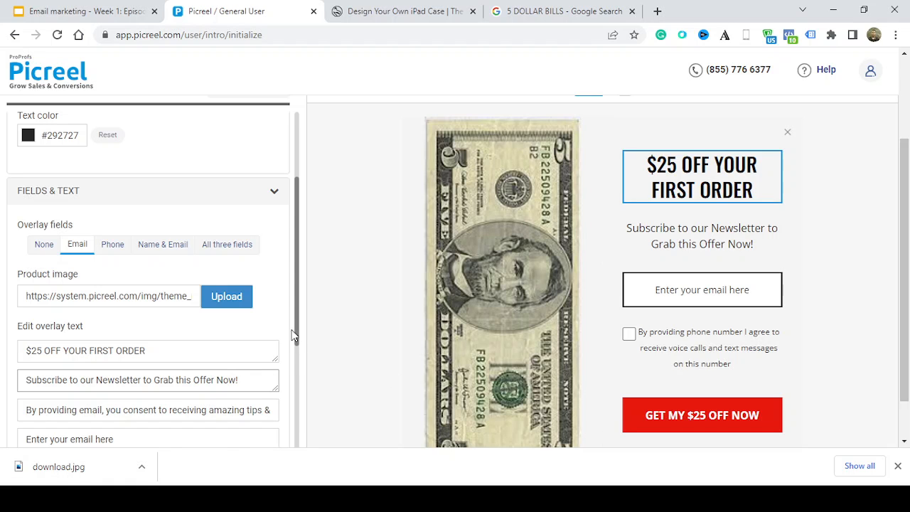
# Expand Banner Settings, examine the banner styles including Text Banner, and collapse the section again
pyautogui.moveTo(295, 336); pyautogui.dragTo(286, 430)
pyautogui.click(267, 372)
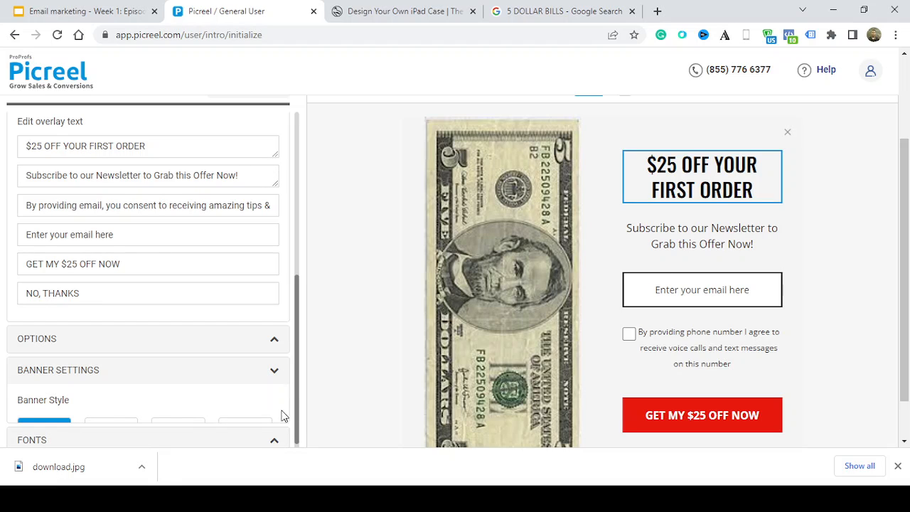
pyautogui.scroll(-1, 908, 341)
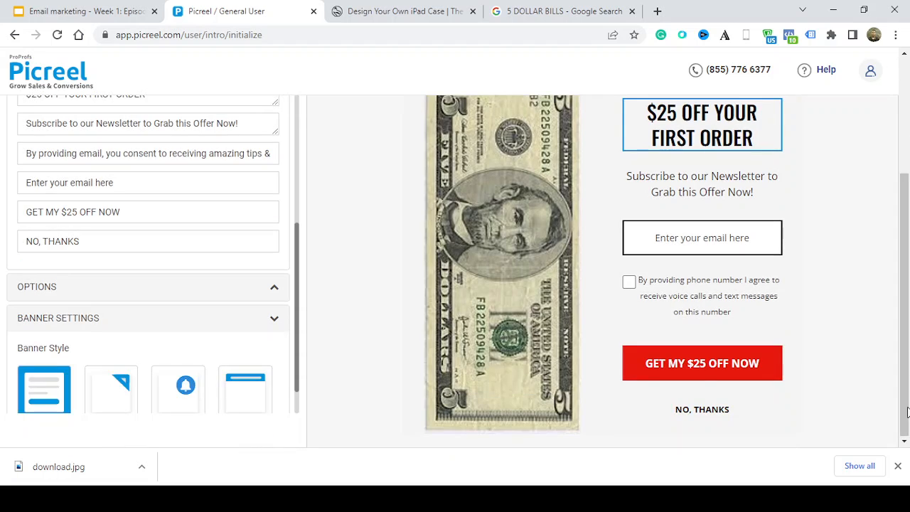
pyautogui.scroll(-2, 210, 384)
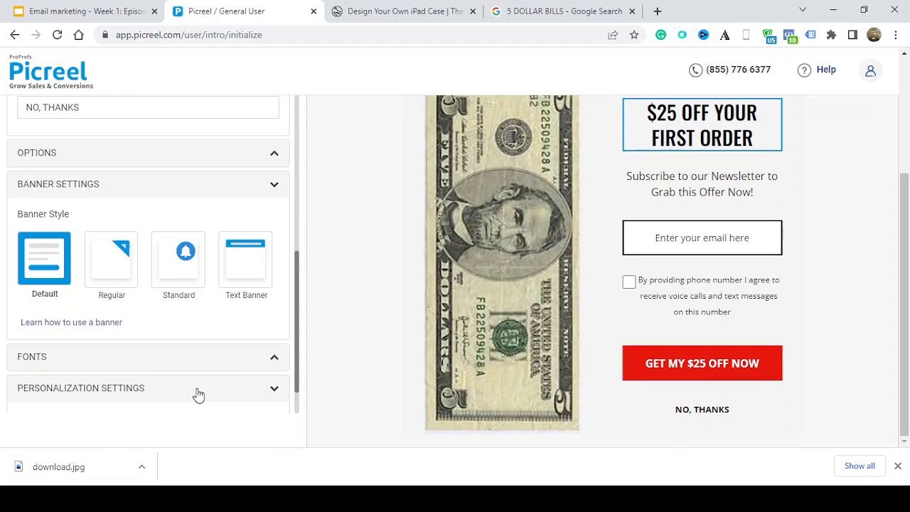
pyautogui.click(252, 284)
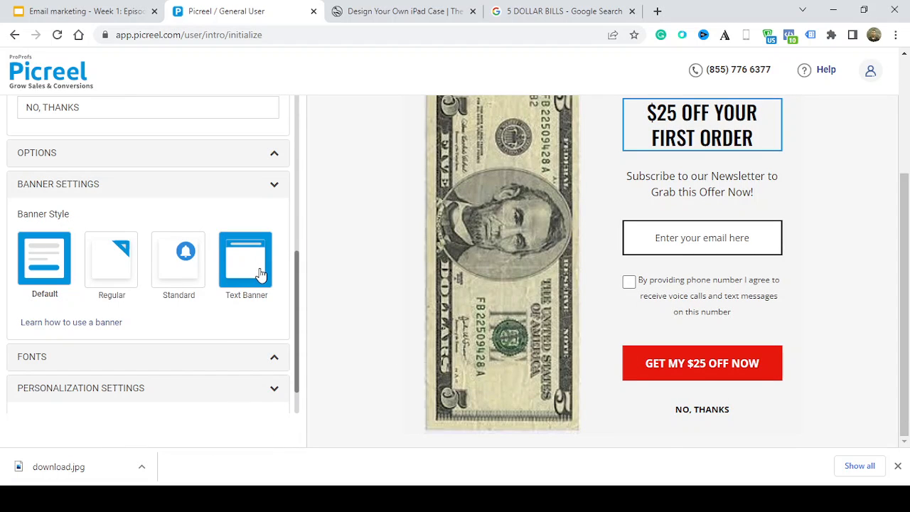
pyautogui.click(272, 186)
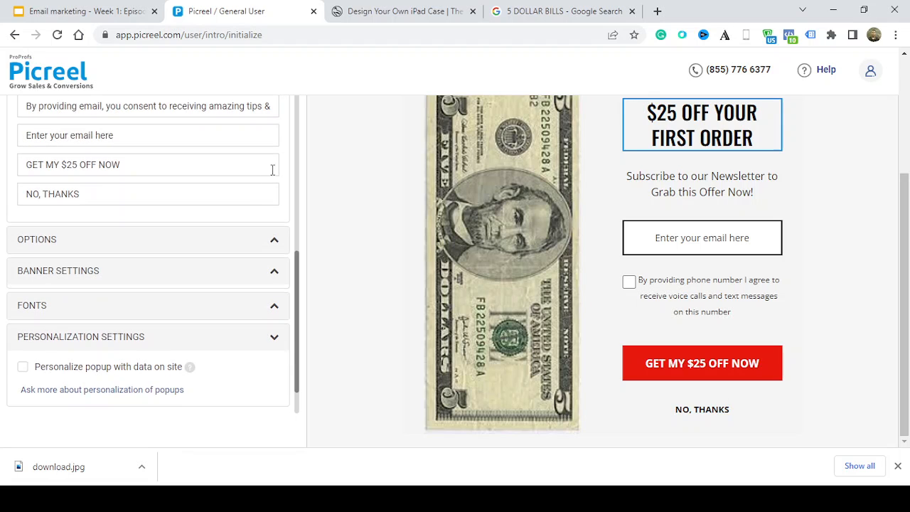
# Examine the Options and Fonts sections of the overlay settings, collapsing each one again
pyautogui.click(260, 240)
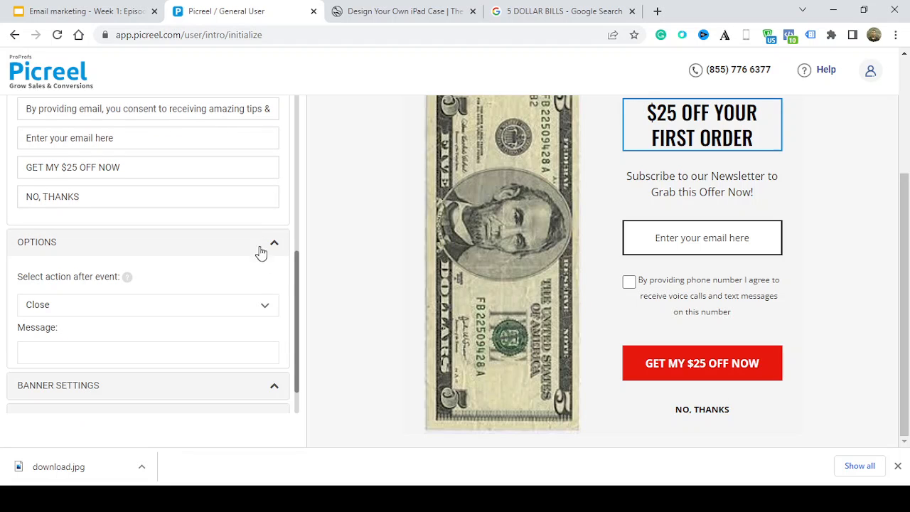
pyautogui.click(274, 243)
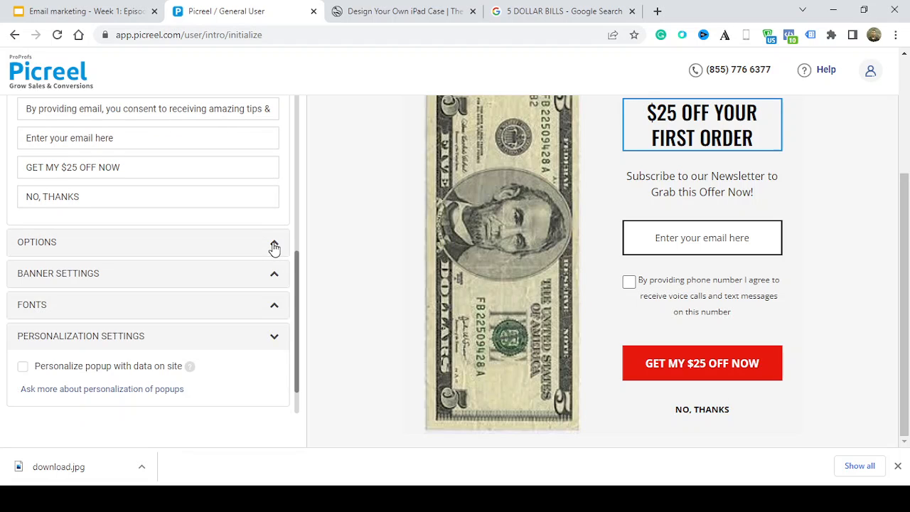
pyautogui.click(260, 312)
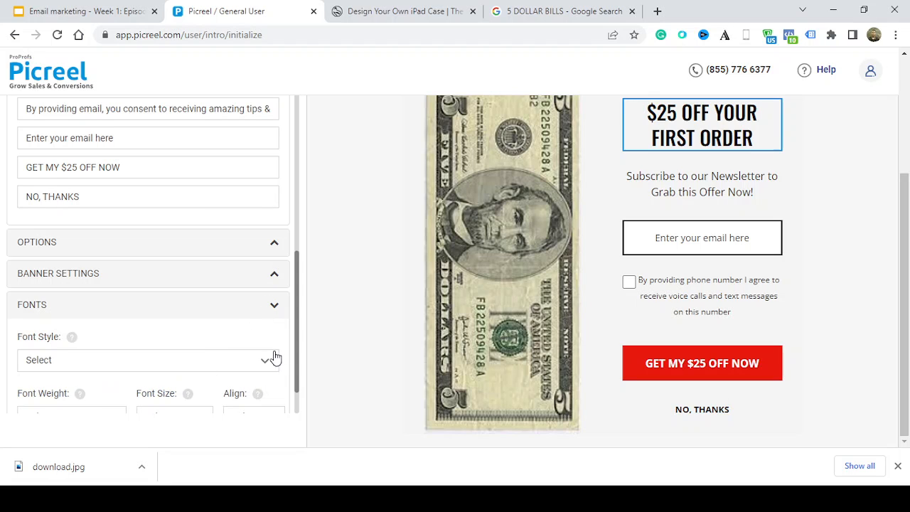
pyautogui.moveTo(297, 351); pyautogui.dragTo(288, 405)
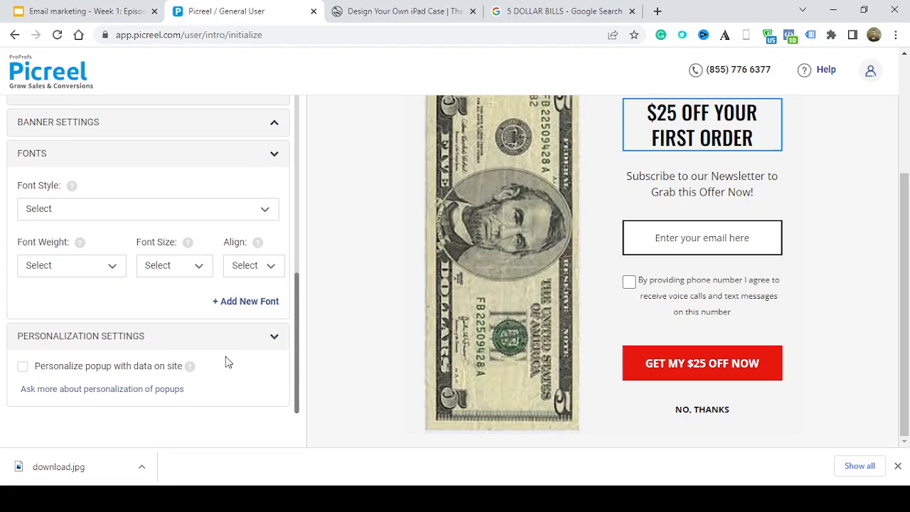
pyautogui.click(269, 156)
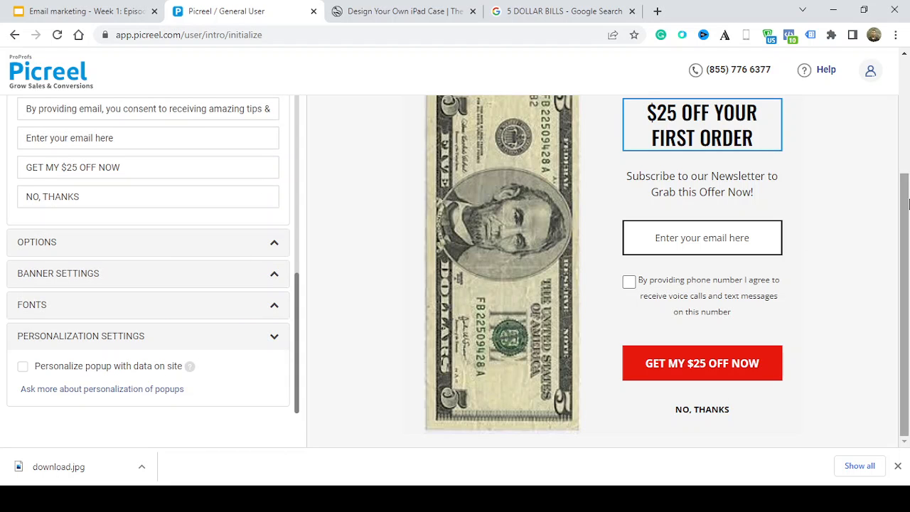
# Check the popup in the mobile preview and save the overlay design
pyautogui.moveTo(904, 194); pyautogui.dragTo(904, 80)
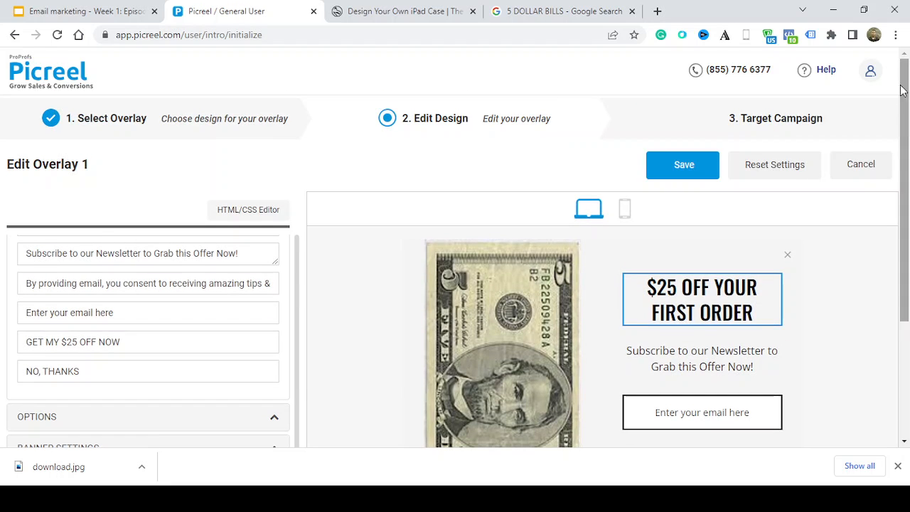
pyautogui.click(623, 213)
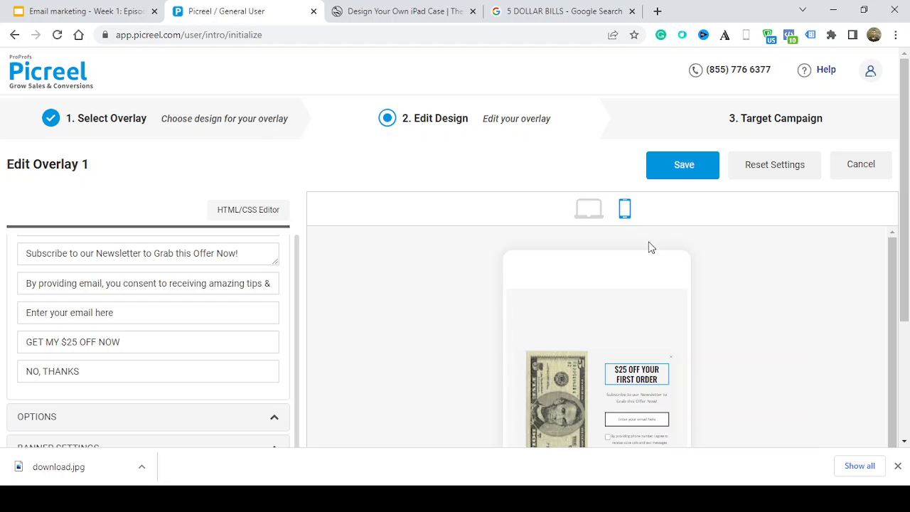
pyautogui.scroll(-2, 735, 328)
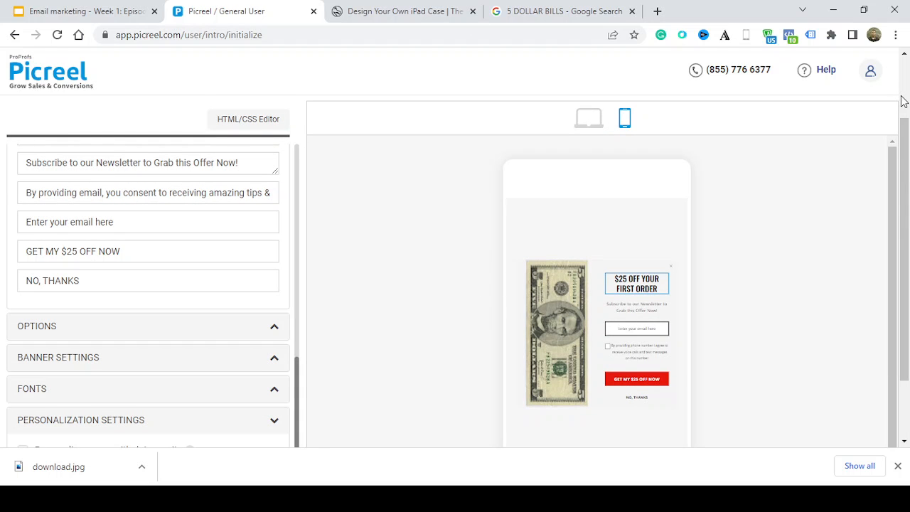
pyautogui.scroll(2, 903, 101)
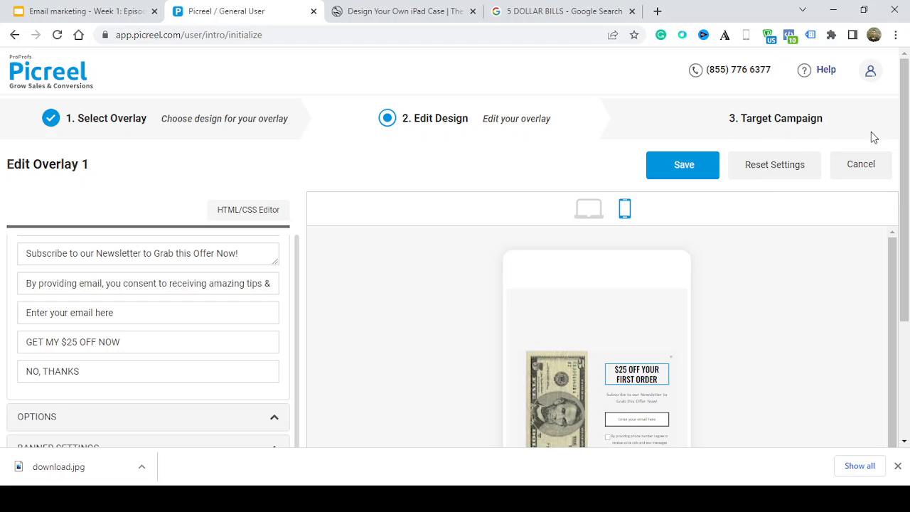
pyautogui.click(656, 175)
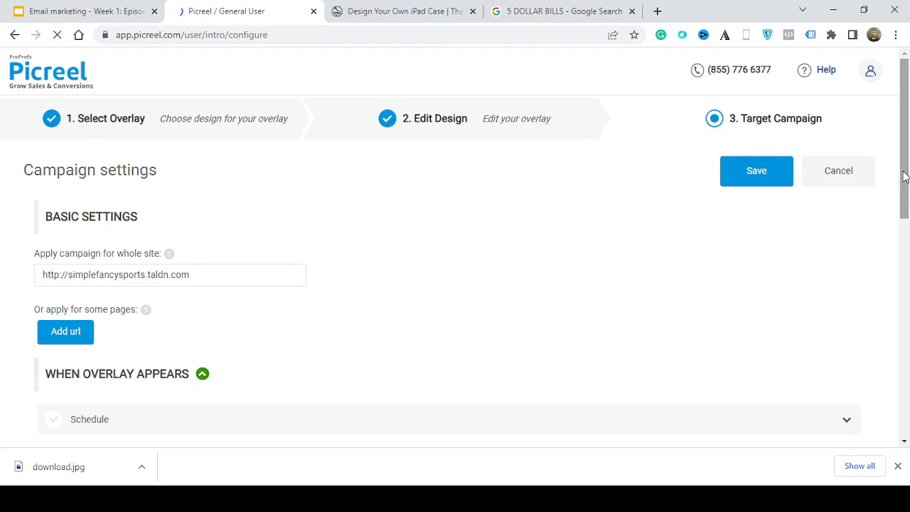
# Examine the website address the campaign applies to under Basic Settings
pyautogui.moveTo(903, 172); pyautogui.dragTo(867, 171)
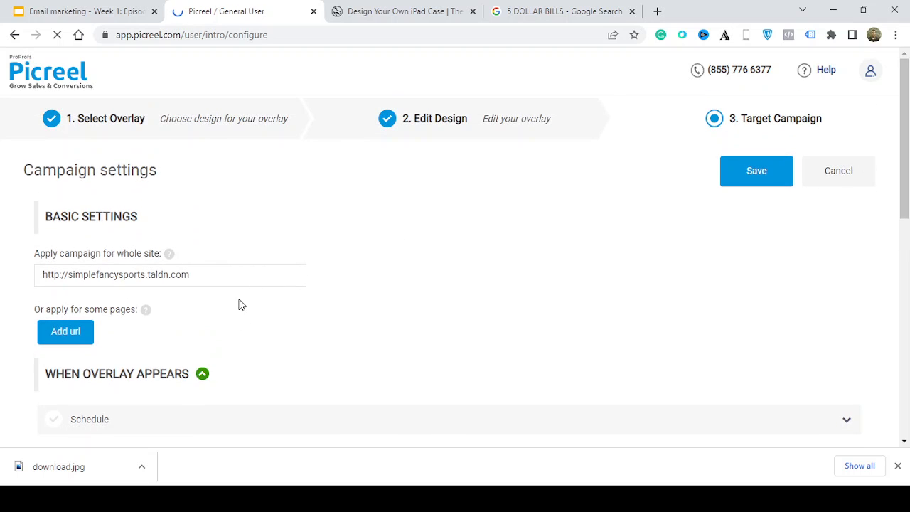
pyautogui.click(112, 276)
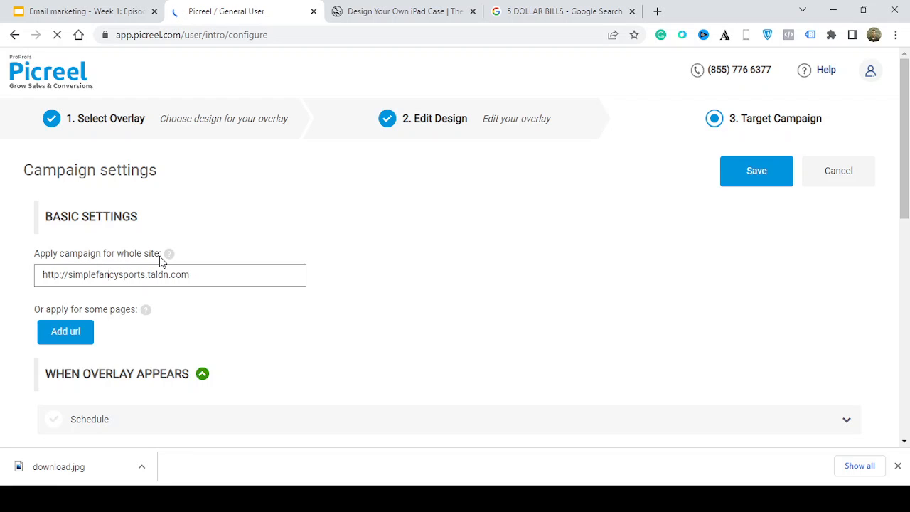
pyautogui.click(200, 280)
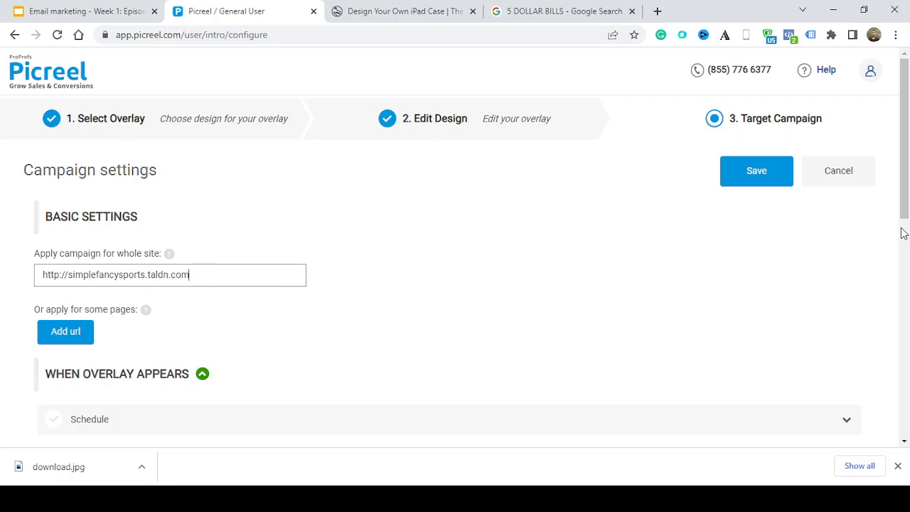
# Expand Schedule under When Overlay Appears and examine its setting
pyautogui.moveTo(904, 213); pyautogui.dragTo(905, 304)
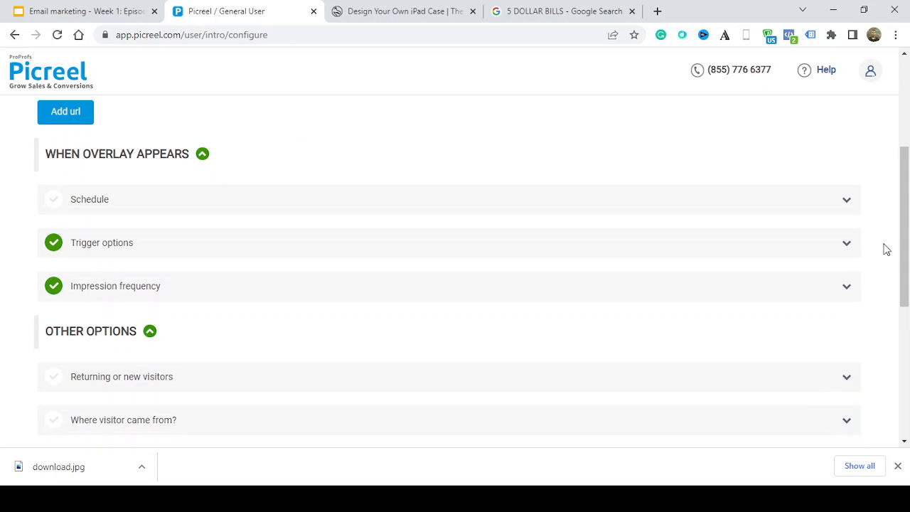
pyautogui.click(816, 202)
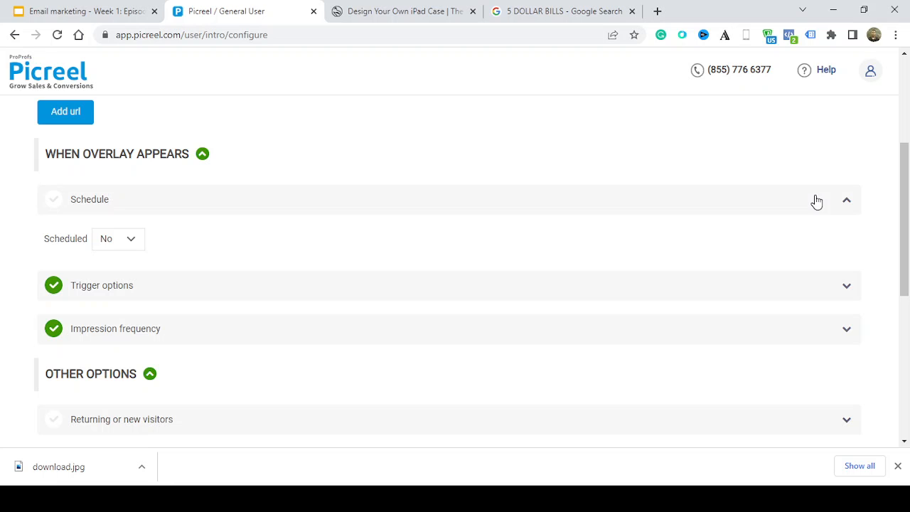
pyautogui.click(816, 202)
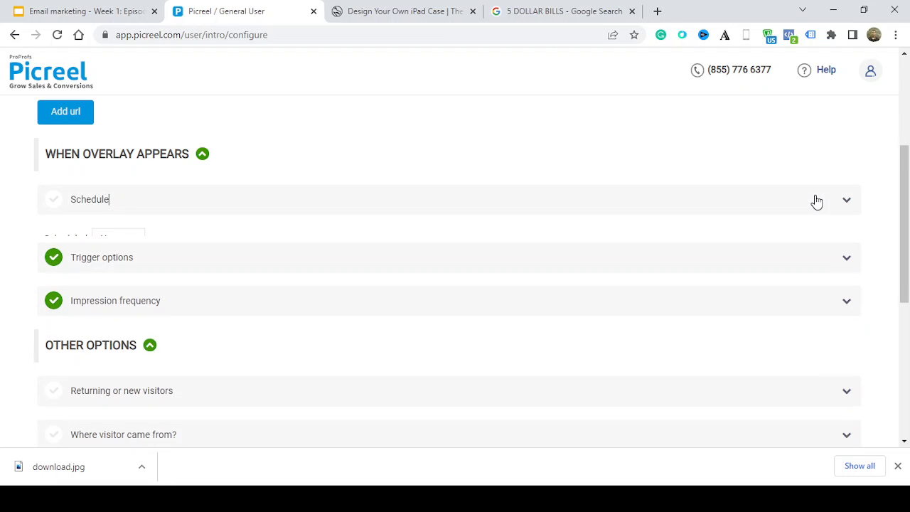
pyautogui.click(816, 202)
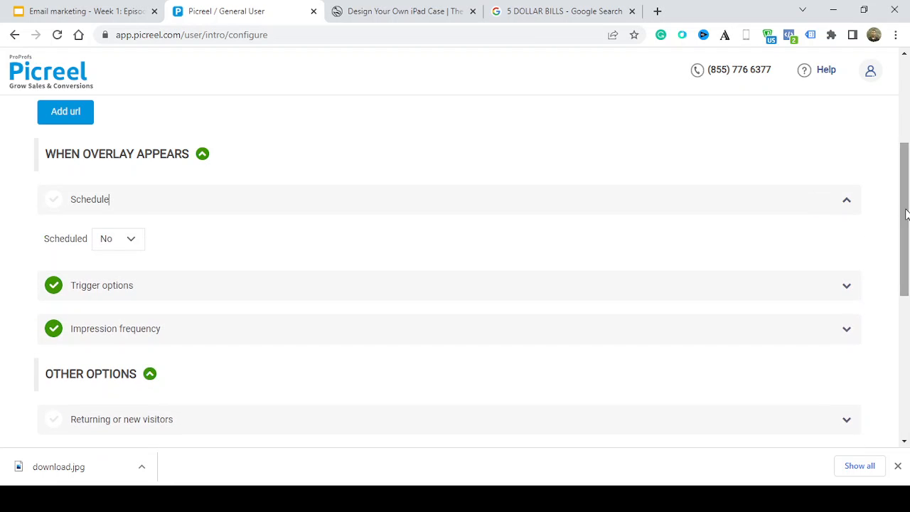
pyautogui.moveTo(905, 213); pyautogui.dragTo(905, 269)
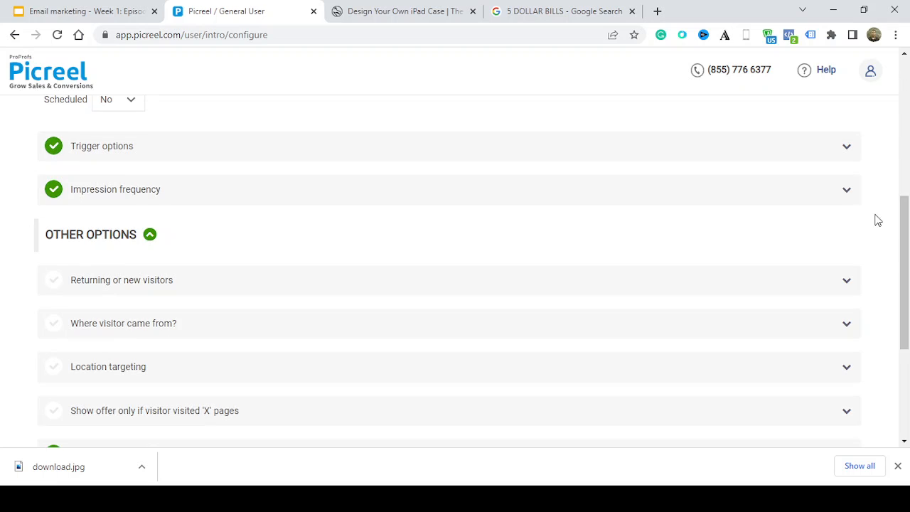
# Expand Trigger options and examine the On Exit, After 'X' second(s) and scroll percentage triggers
pyautogui.click(839, 155)
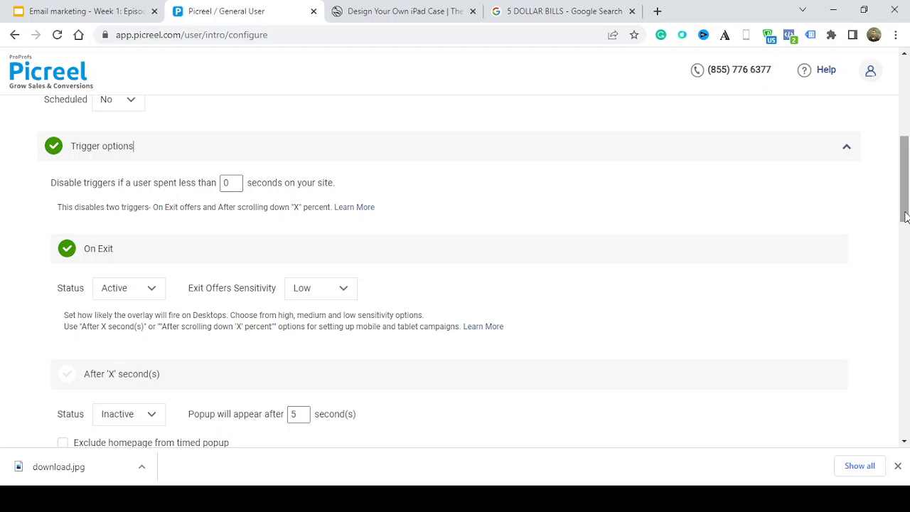
pyautogui.moveTo(905, 214)
pyautogui.mouseDown()
pyautogui.moveTo(904, 243)
pyautogui.moveTo(903, 229)
pyautogui.mouseUp()
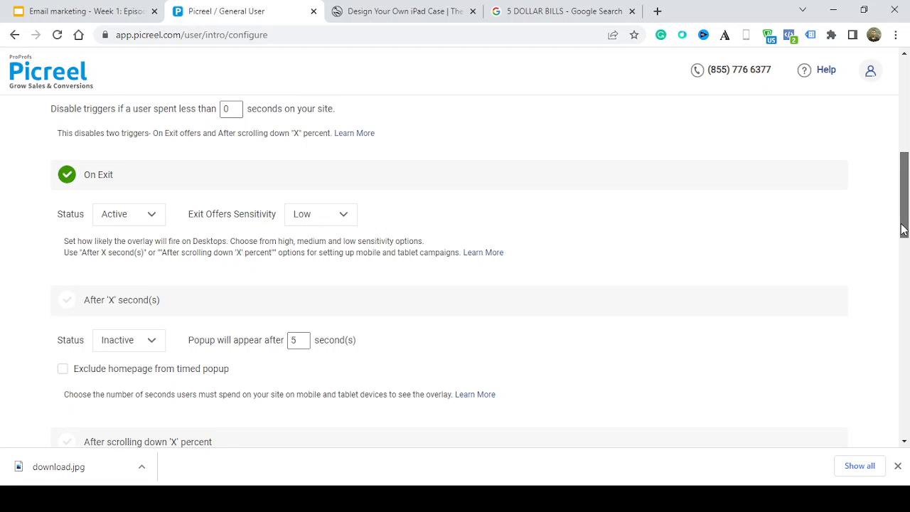
pyautogui.moveTo(903, 229); pyautogui.dragTo(903, 240)
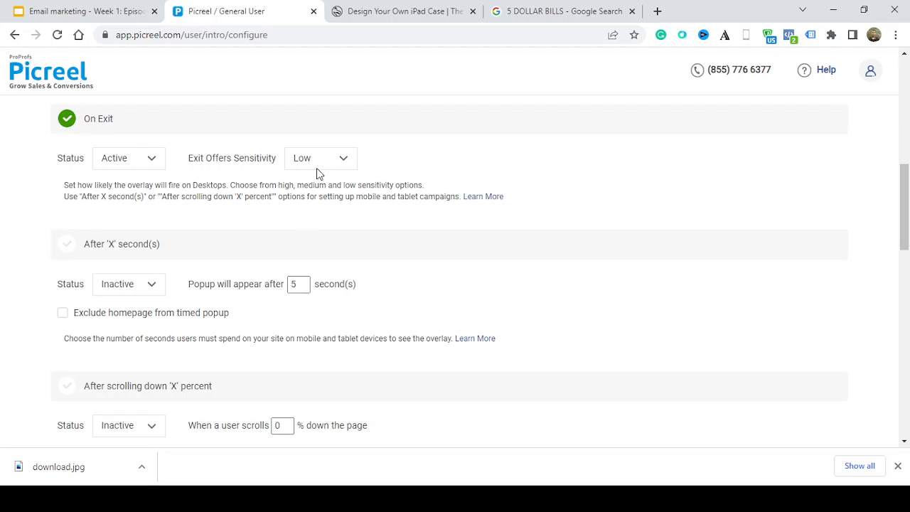
pyautogui.moveTo(906, 236); pyautogui.dragTo(888, 209)
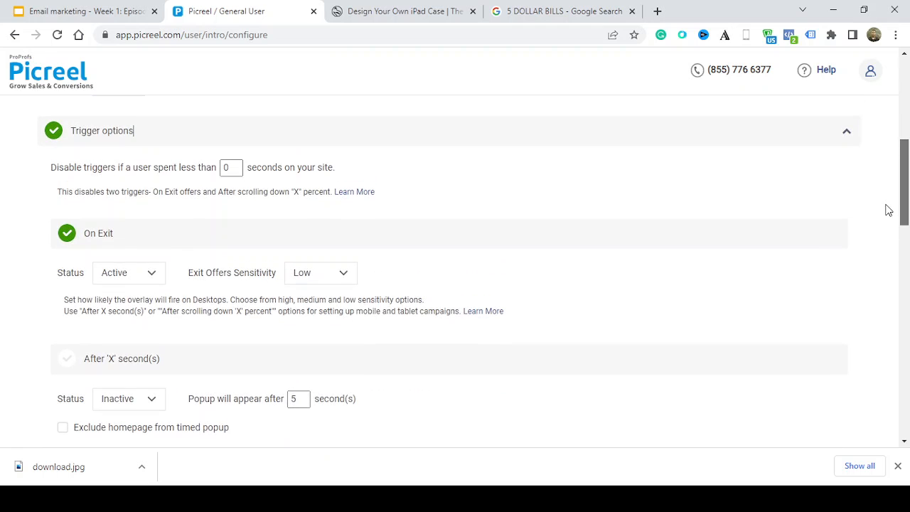
pyautogui.click(108, 236)
# Look through the rest of the trigger options and check Impression frequency, leaving that section collapsed
pyautogui.scroll(-3, 901, 244)
pyautogui.moveTo(905, 245); pyautogui.dragTo(905, 390)
pyautogui.click(846, 137)
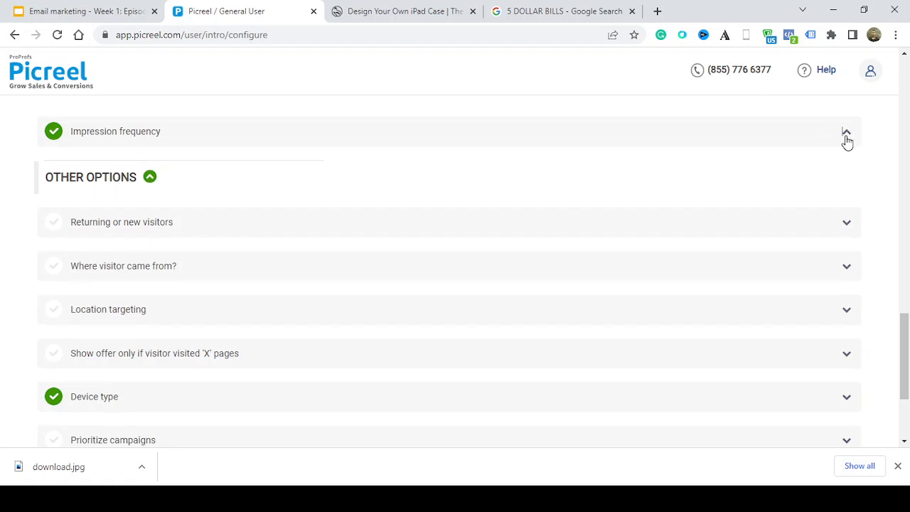
pyautogui.click(847, 136)
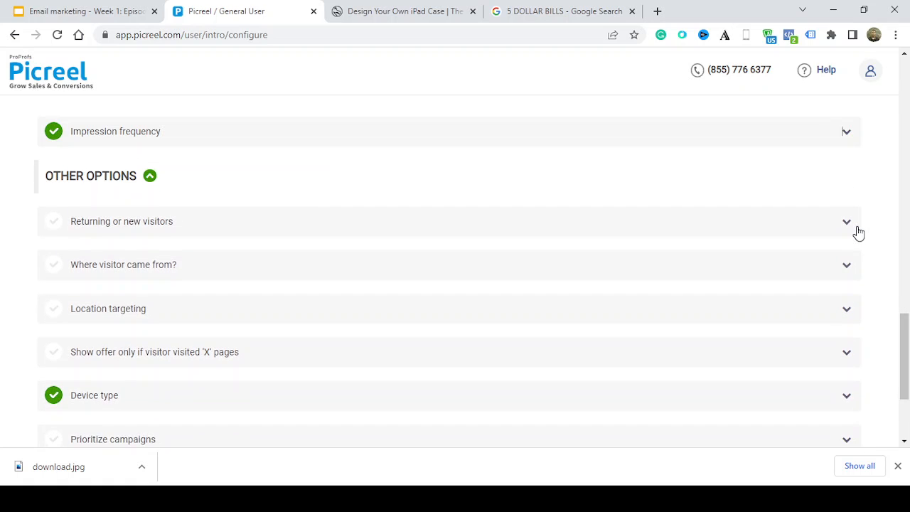
# Examine the Returning or new visitors setting and the remaining targeting sections down to Cookie targeting
pyautogui.click(856, 231)
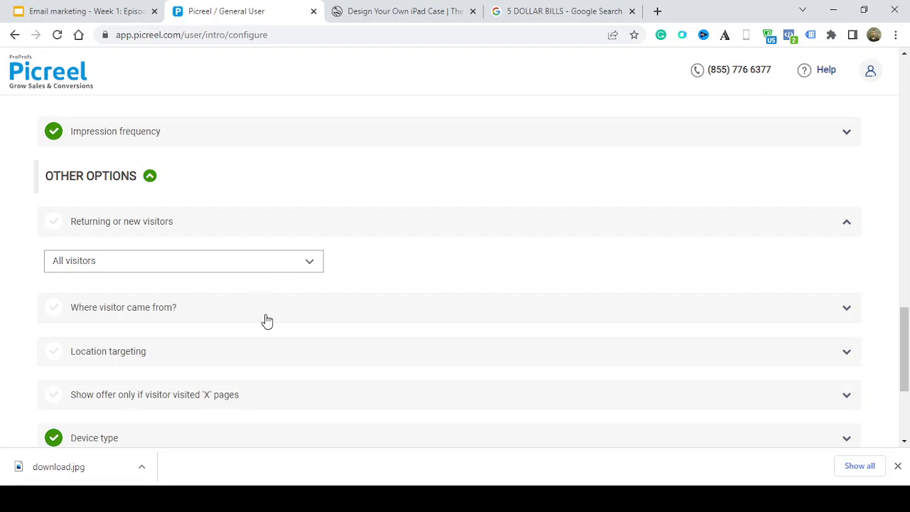
pyautogui.moveTo(906, 349); pyautogui.dragTo(907, 377)
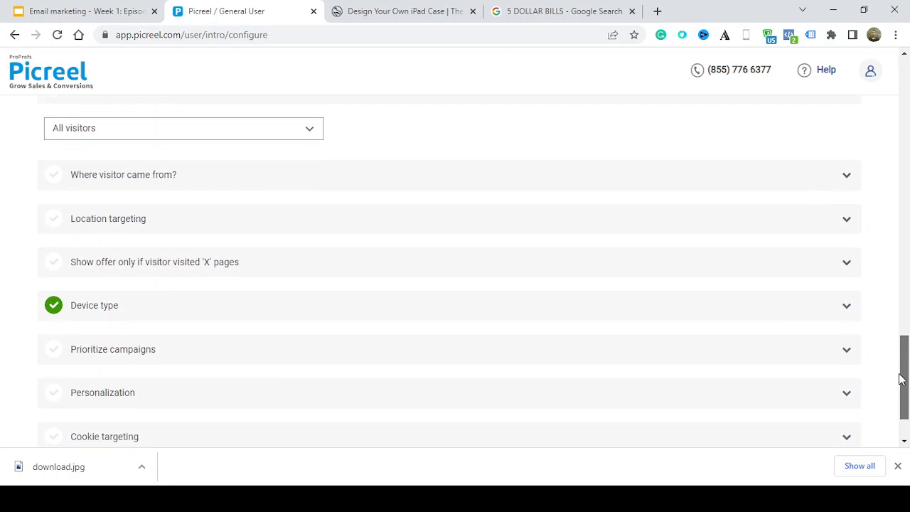
pyautogui.click(655, 186)
pyautogui.click(655, 186)
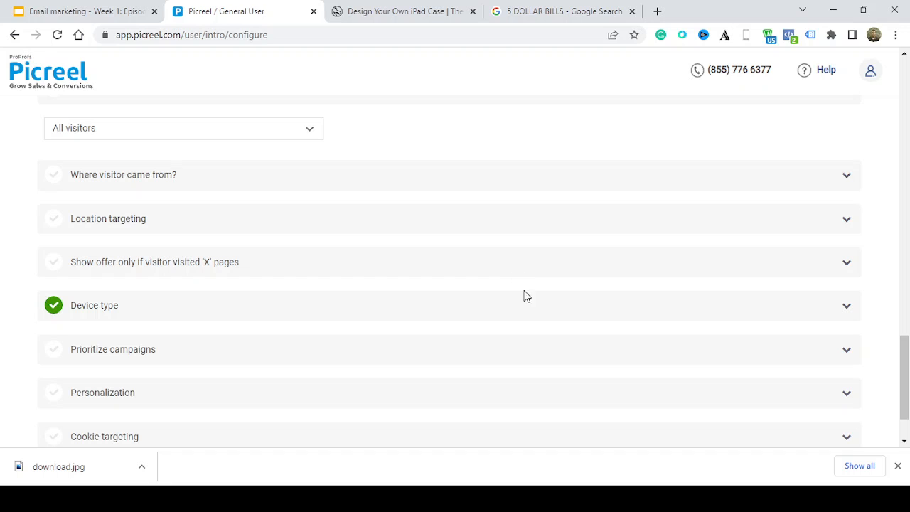
pyautogui.moveTo(904, 380); pyautogui.dragTo(907, 419)
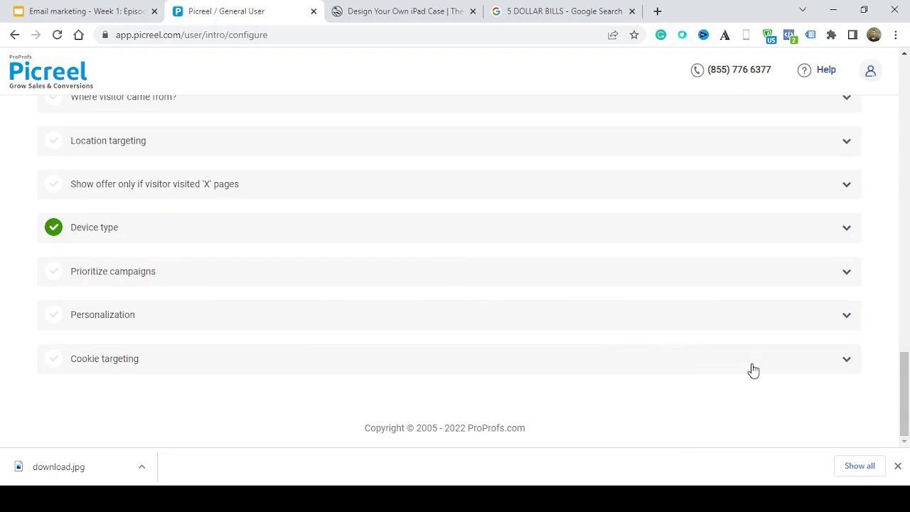
# Save the campaign settings
pyautogui.moveTo(908, 386); pyautogui.dragTo(887, 102)
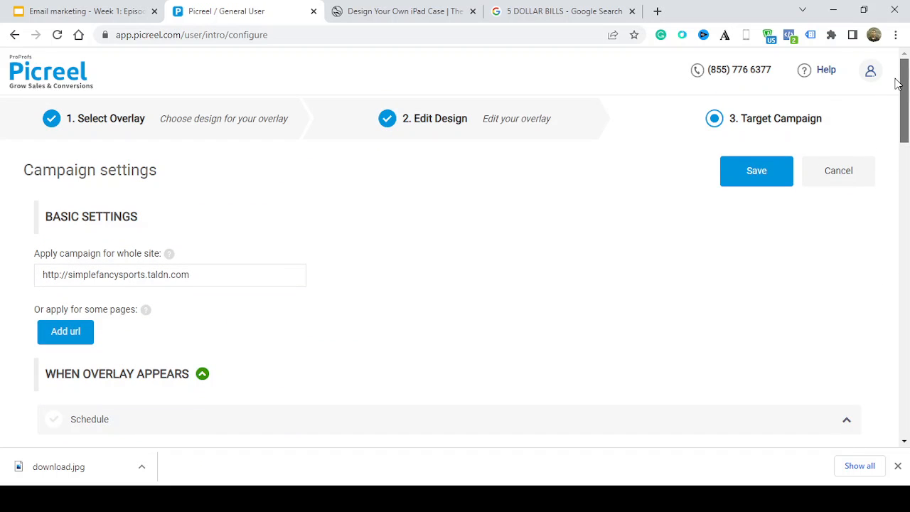
pyautogui.click(737, 178)
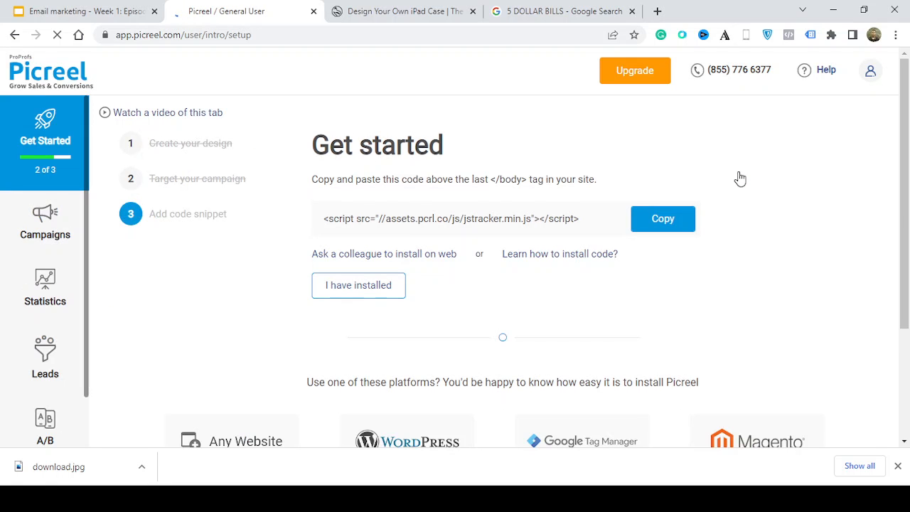
# Copy the site code snippet and review the </body> placement instruction and the supported installation platforms
pyautogui.click(679, 222)
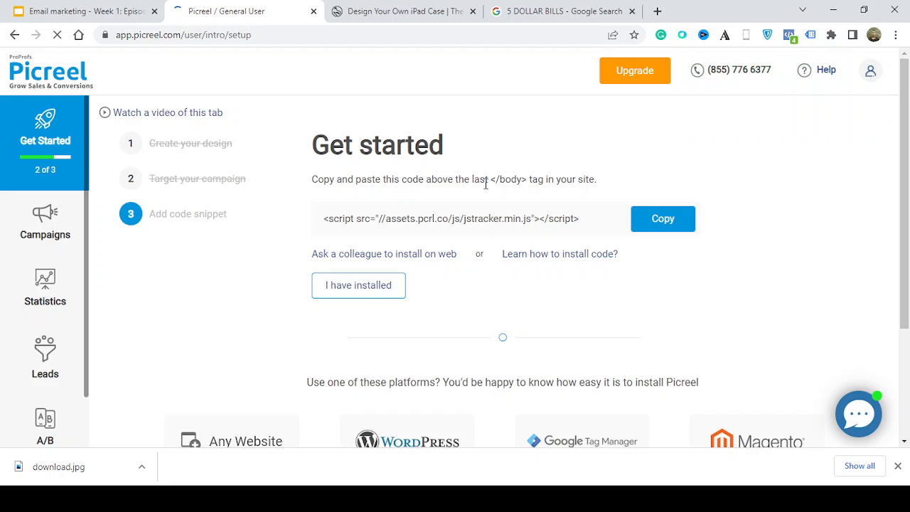
pyautogui.moveTo(490, 180); pyautogui.dragTo(527, 183)
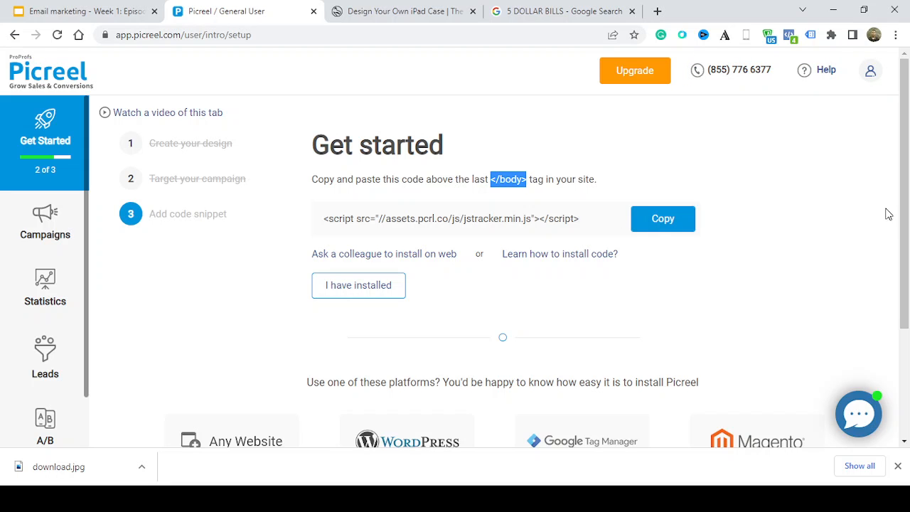
pyautogui.moveTo(905, 223); pyautogui.dragTo(904, 343)
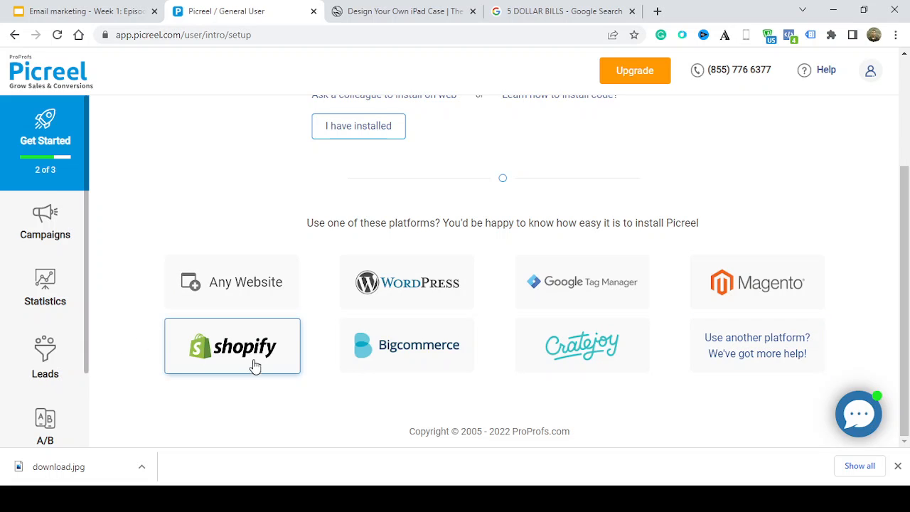
# Open the Campaigns page and look over the campaign list and the other account sections
pyautogui.click(54, 254)
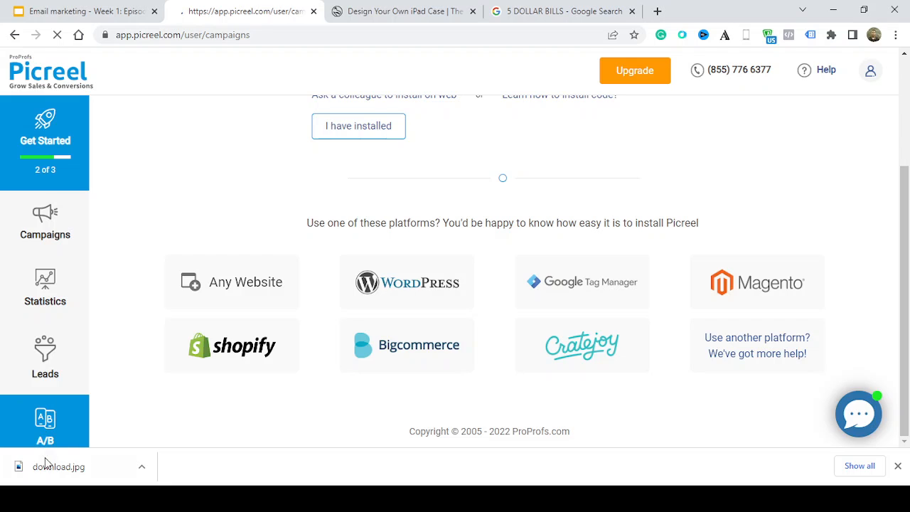
pyautogui.moveTo(906, 338)
pyautogui.mouseDown()
pyautogui.moveTo(907, 407)
pyautogui.moveTo(905, 356)
pyautogui.mouseUp()
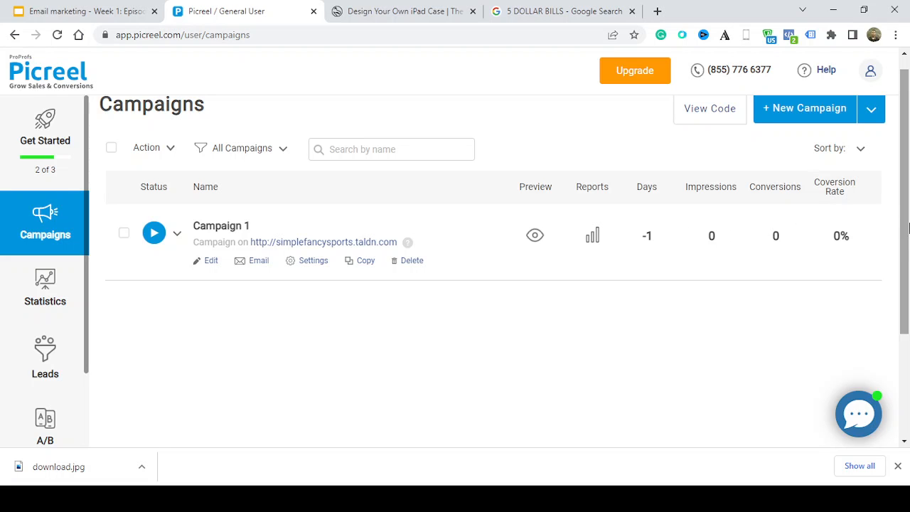
pyautogui.moveTo(907, 227); pyautogui.dragTo(905, 329)
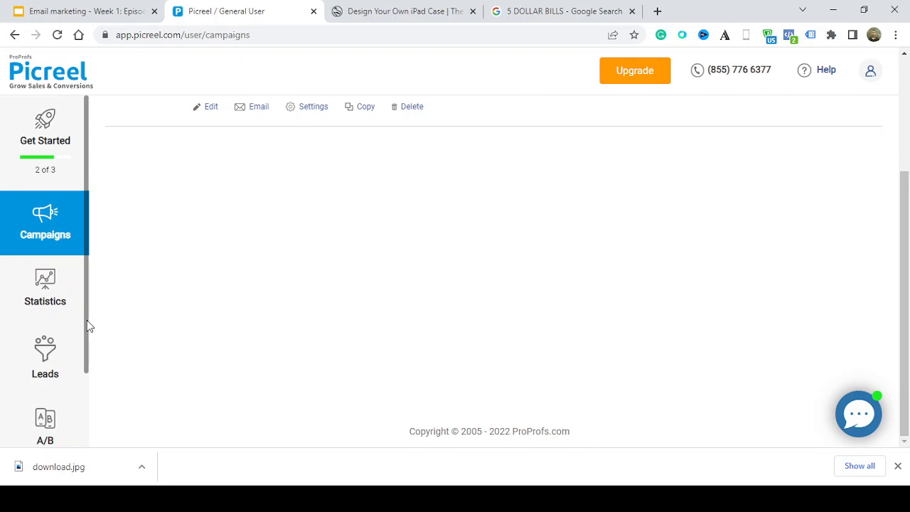
pyautogui.moveTo(87, 320); pyautogui.dragTo(87, 432)
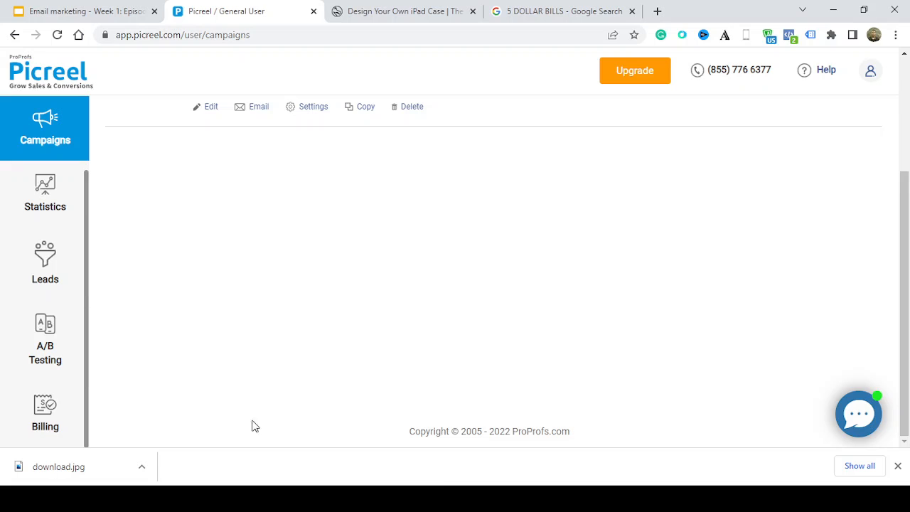